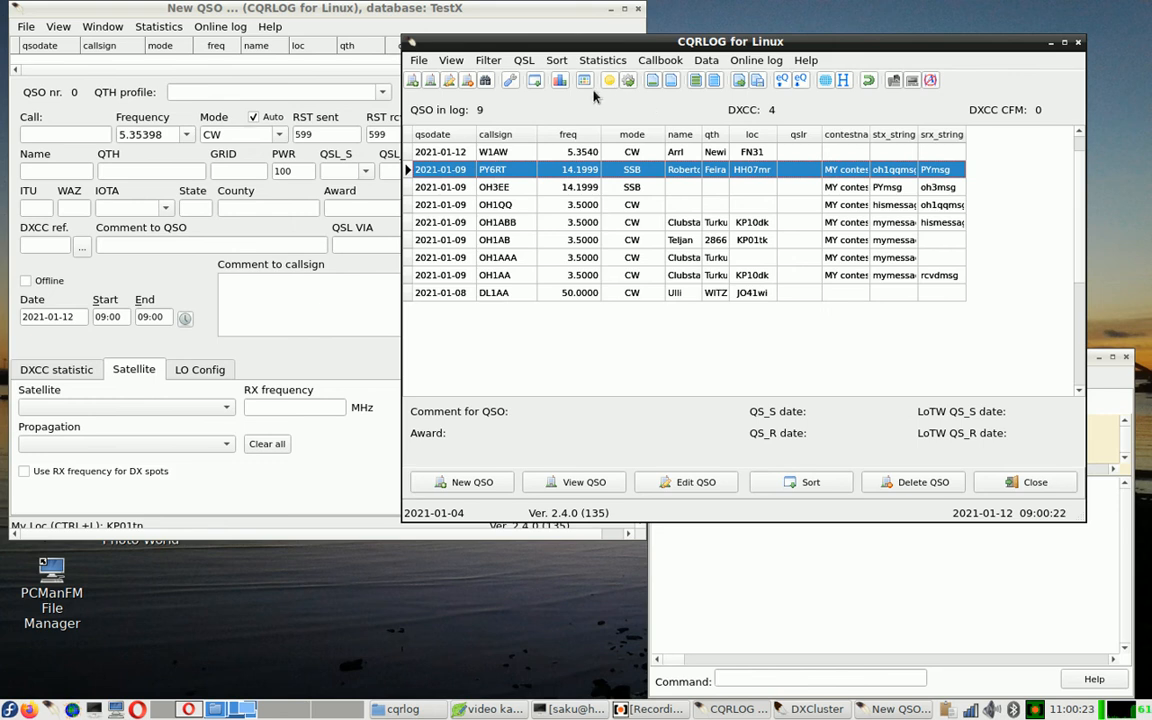
Create a new log filter whose callsign criterion is OH, matched as Include.
left_click(490, 62)
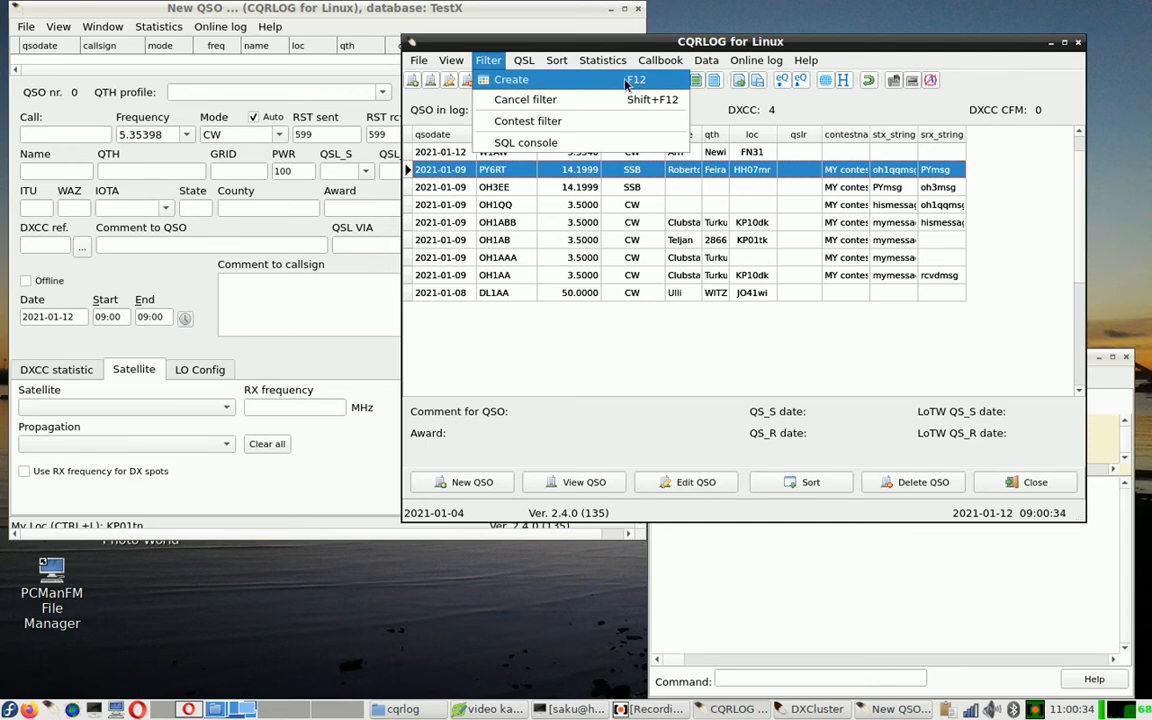
left_click(580, 85)
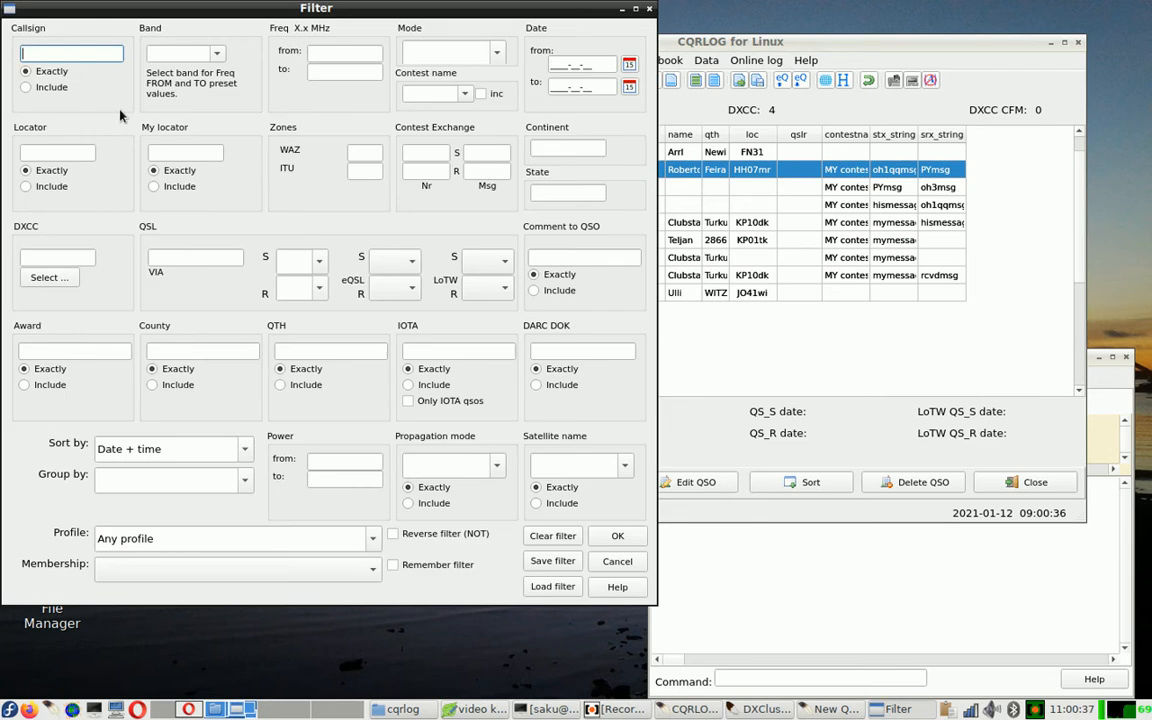
left_click_drag(346, 14, 436, 51)
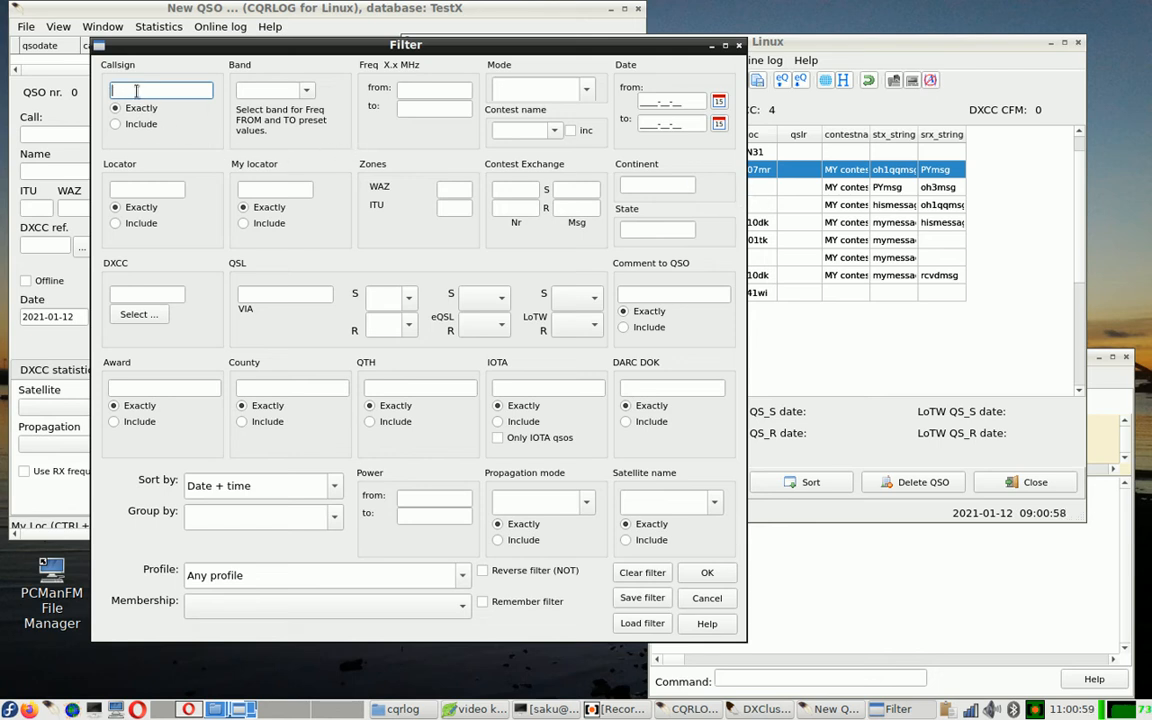
type("OH")
left_click(116, 123)
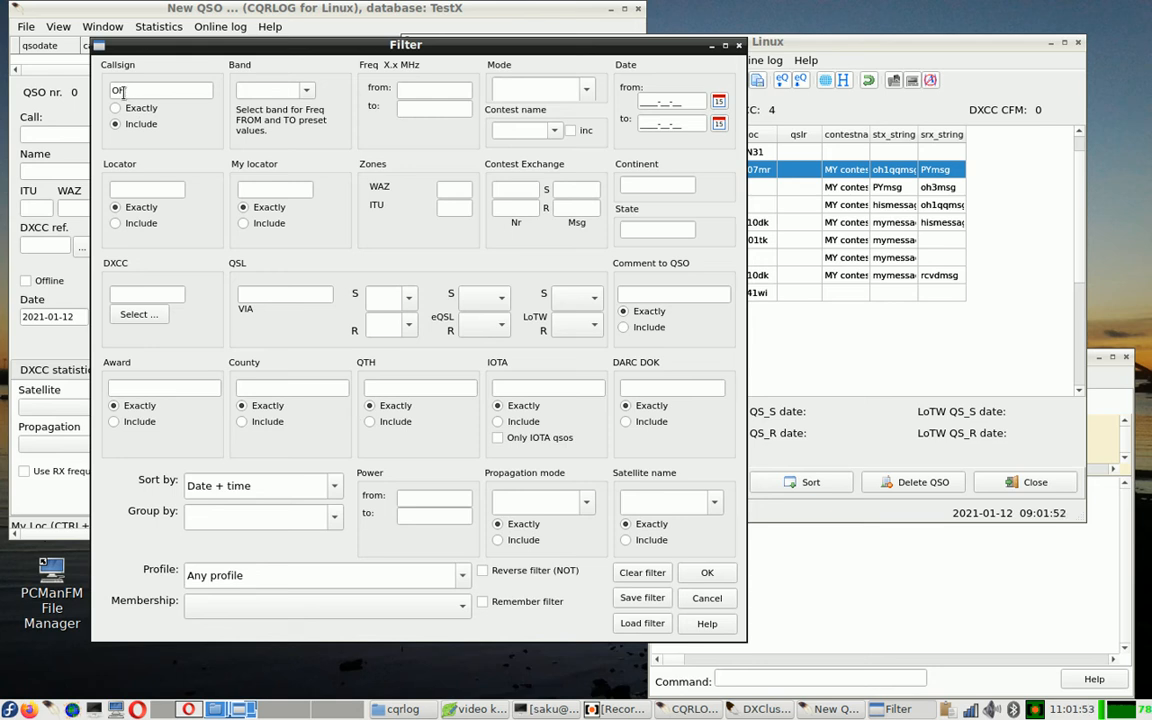
Turn on Remember filter, leave Reverse filter off, and apply the OH callsign filter to the log.
left_click(483, 571)
left_click(484, 572)
left_click(482, 603)
left_click_drag(527, 47, 446, 19)
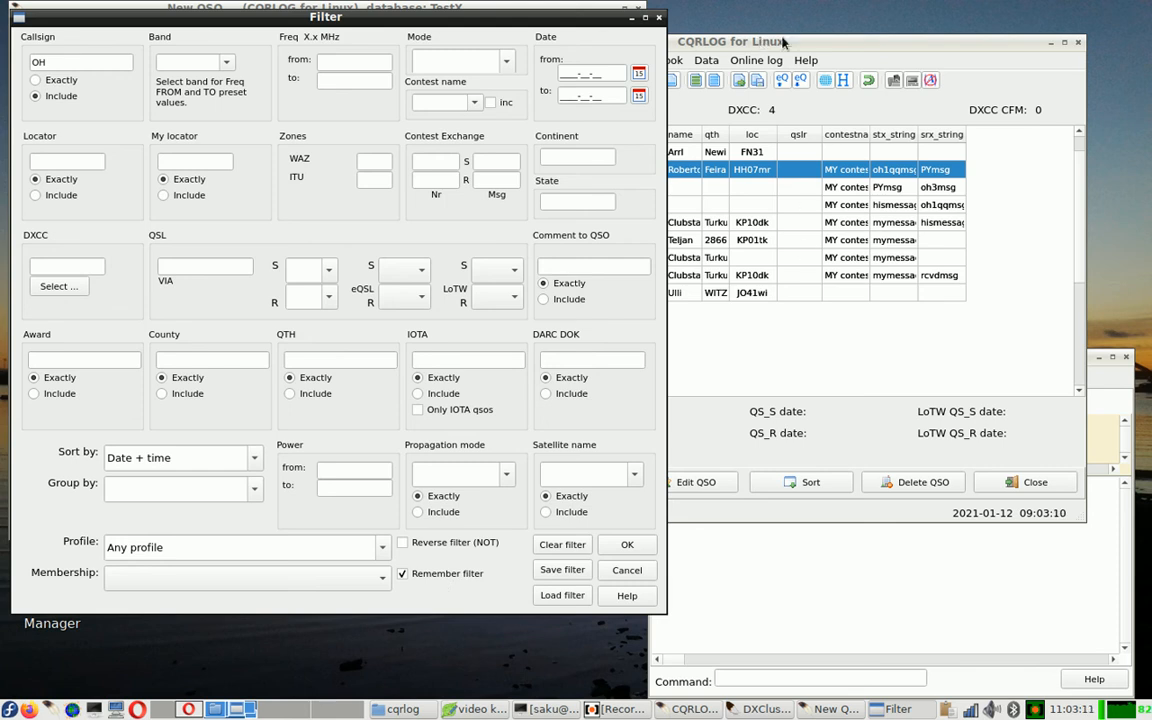
left_click_drag(783, 48, 1051, 24)
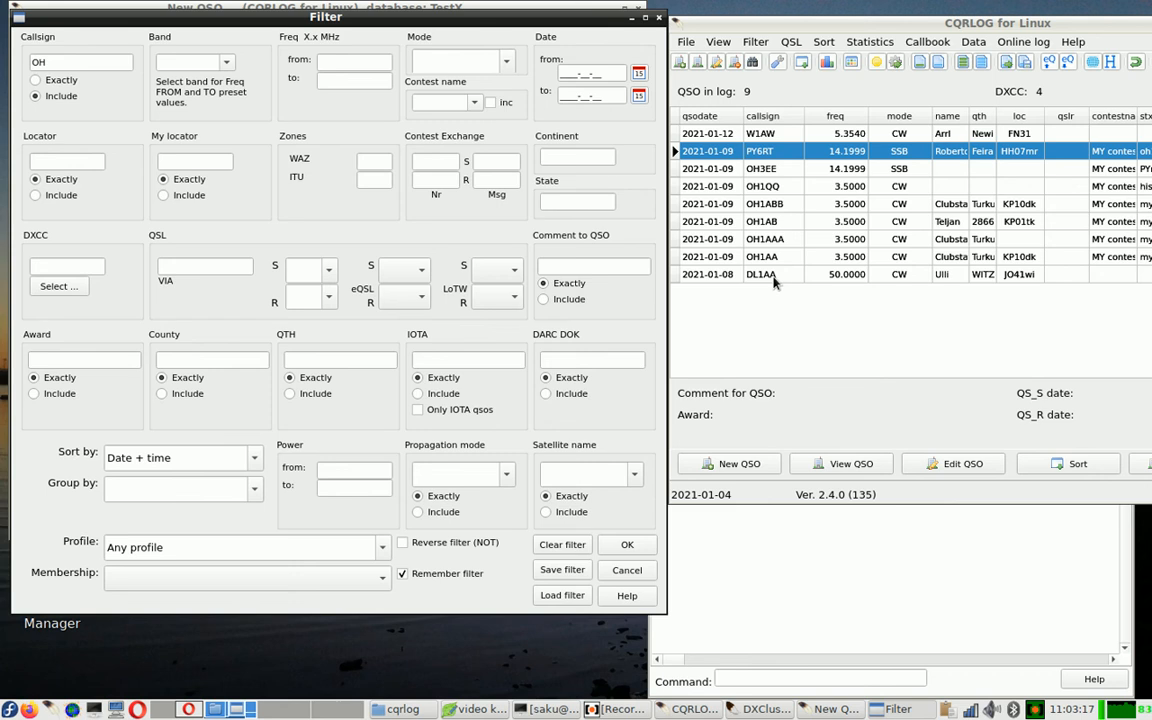
left_click(630, 546)
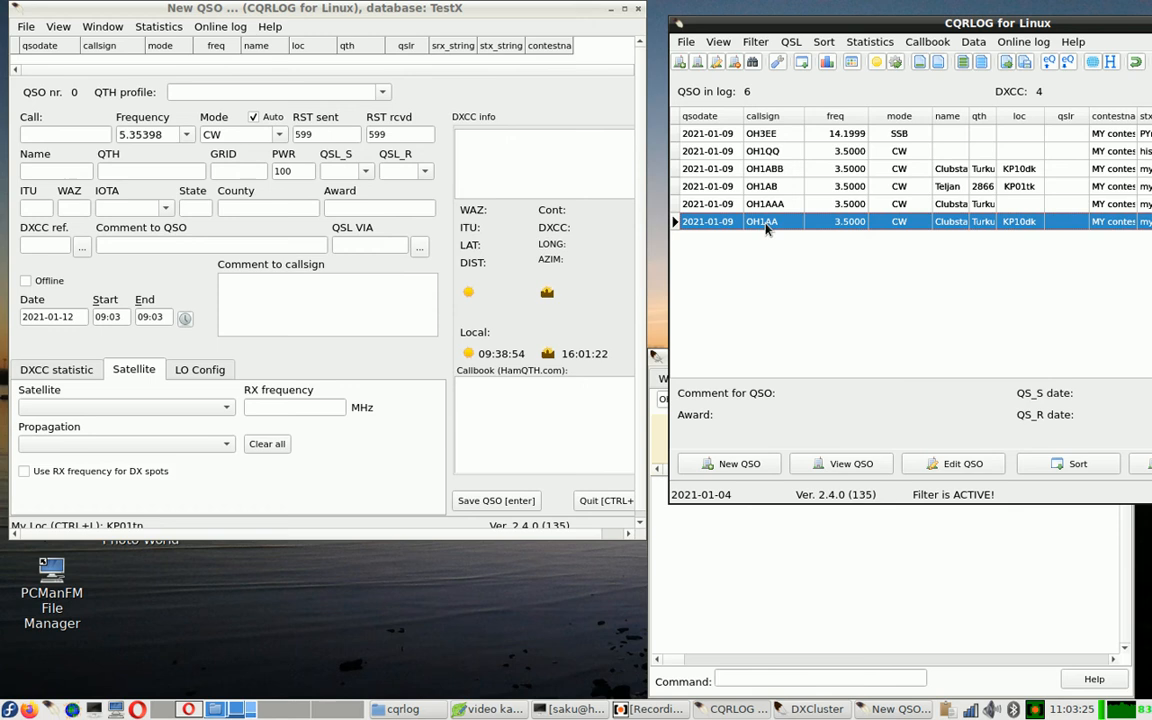
Reopen the remembered filter, turn on Reverse filter (NOT), and apply it so OH callsigns are excluded.
left_click(755, 45)
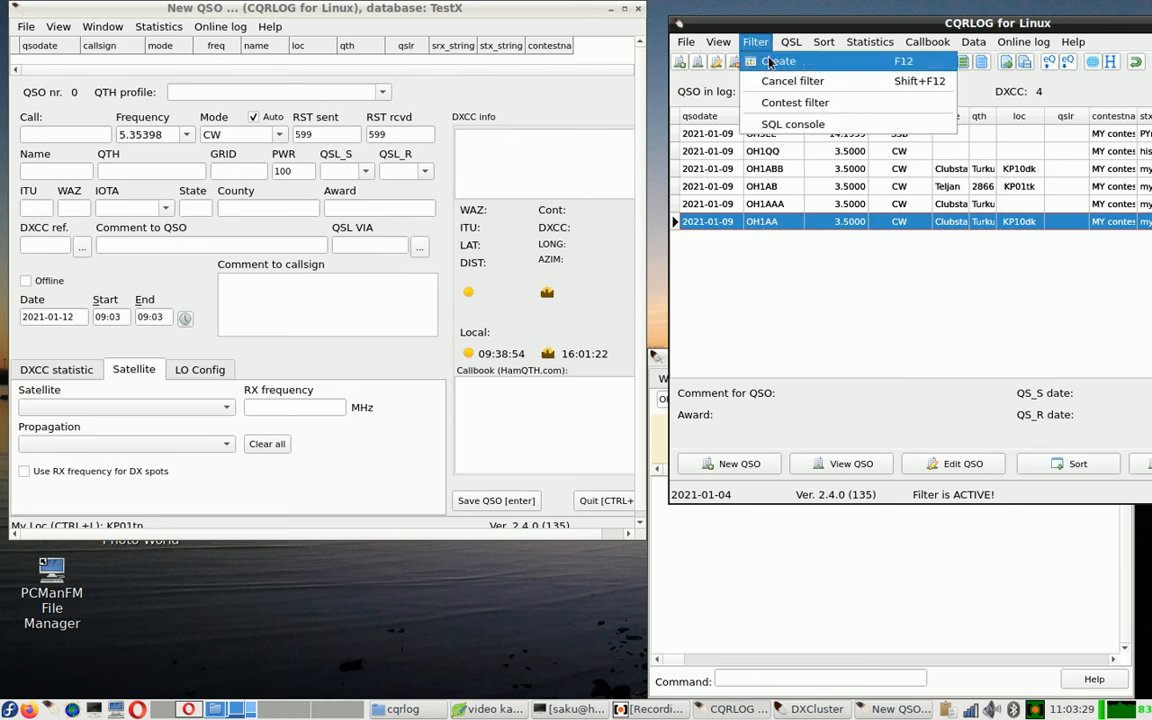
left_click(777, 62)
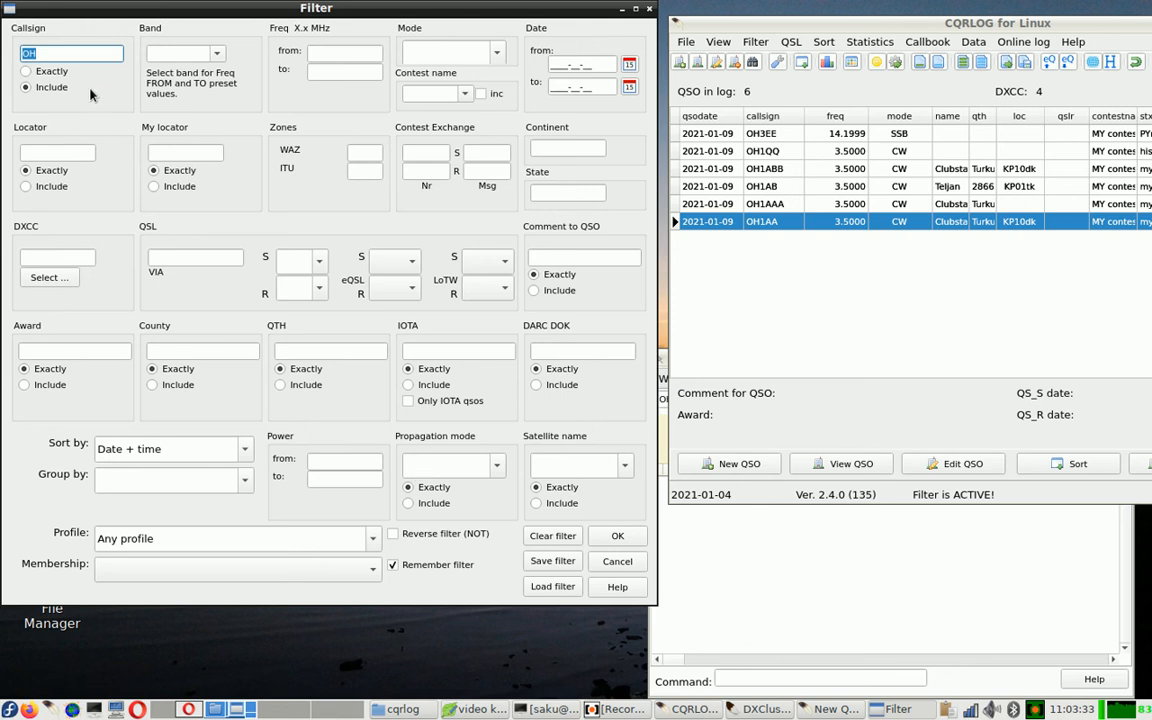
left_click(430, 539)
left_click(616, 535)
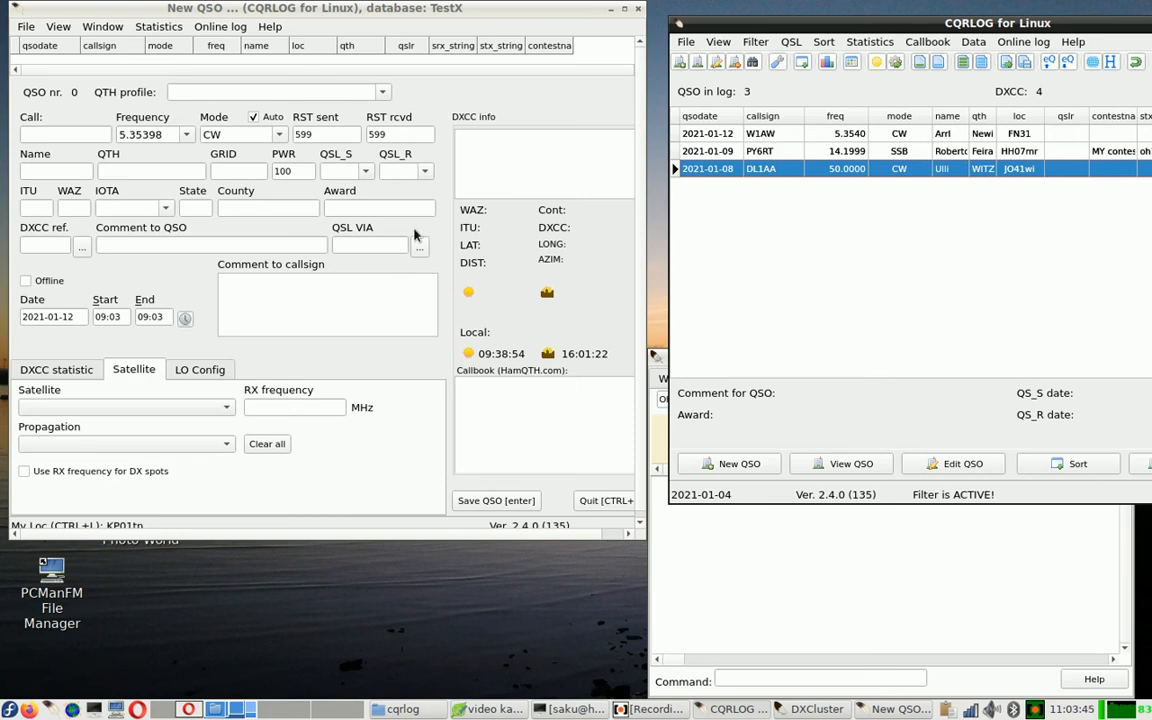
Reopen the filter, clear its criteria and turn off Remember filter, leaving without applying it.
left_click(755, 43)
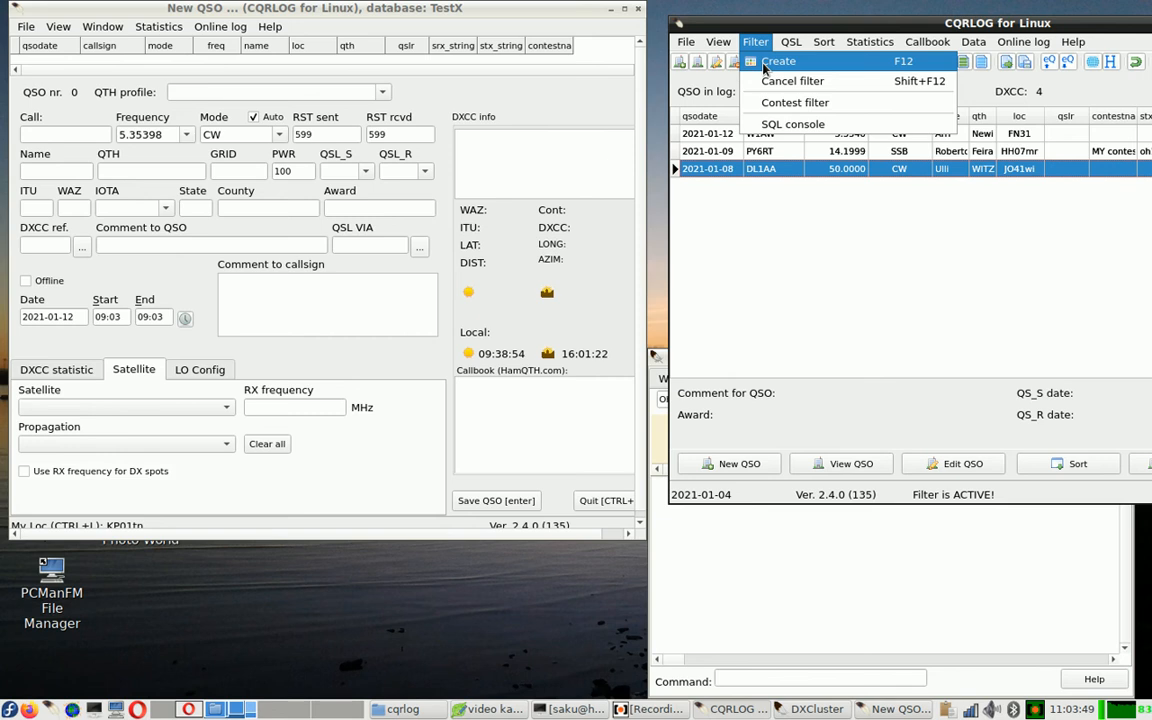
left_click(777, 61)
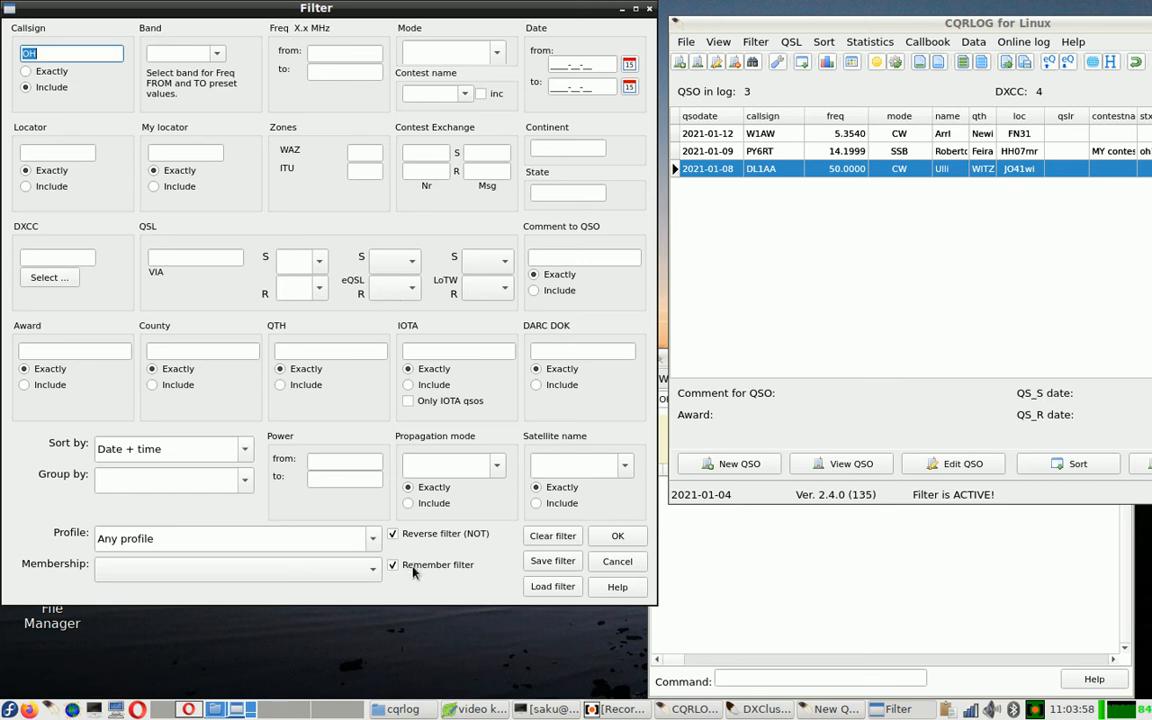
left_click(560, 537)
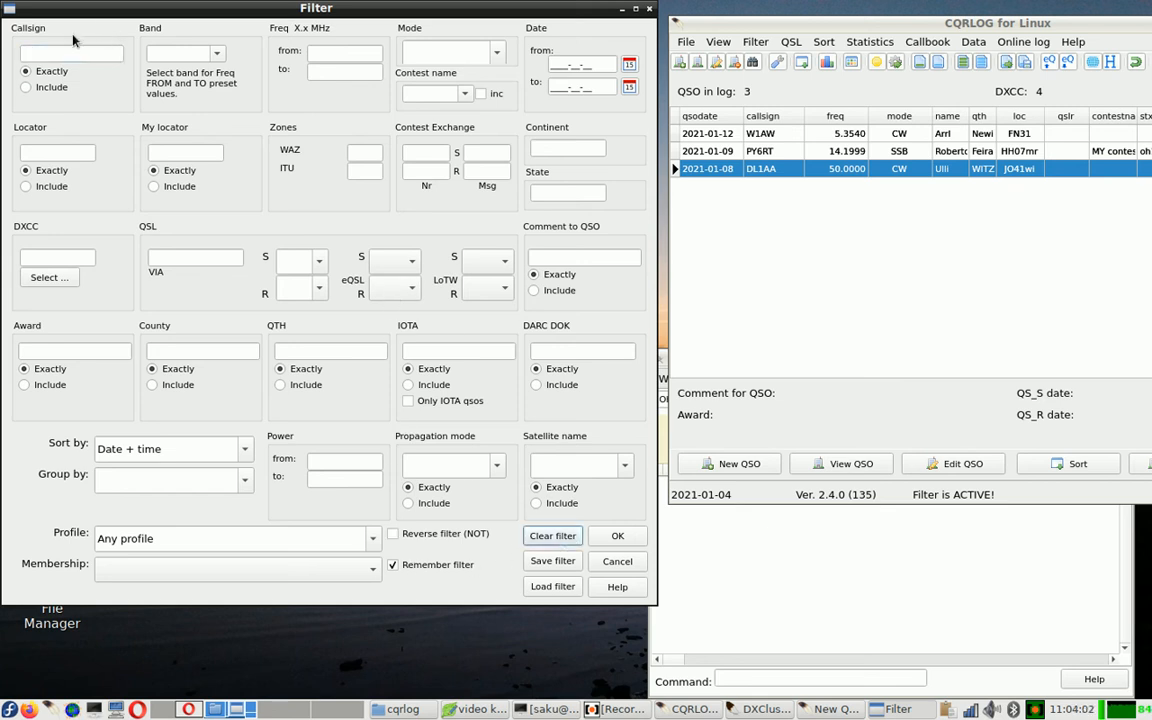
left_click(393, 566)
left_click(614, 561)
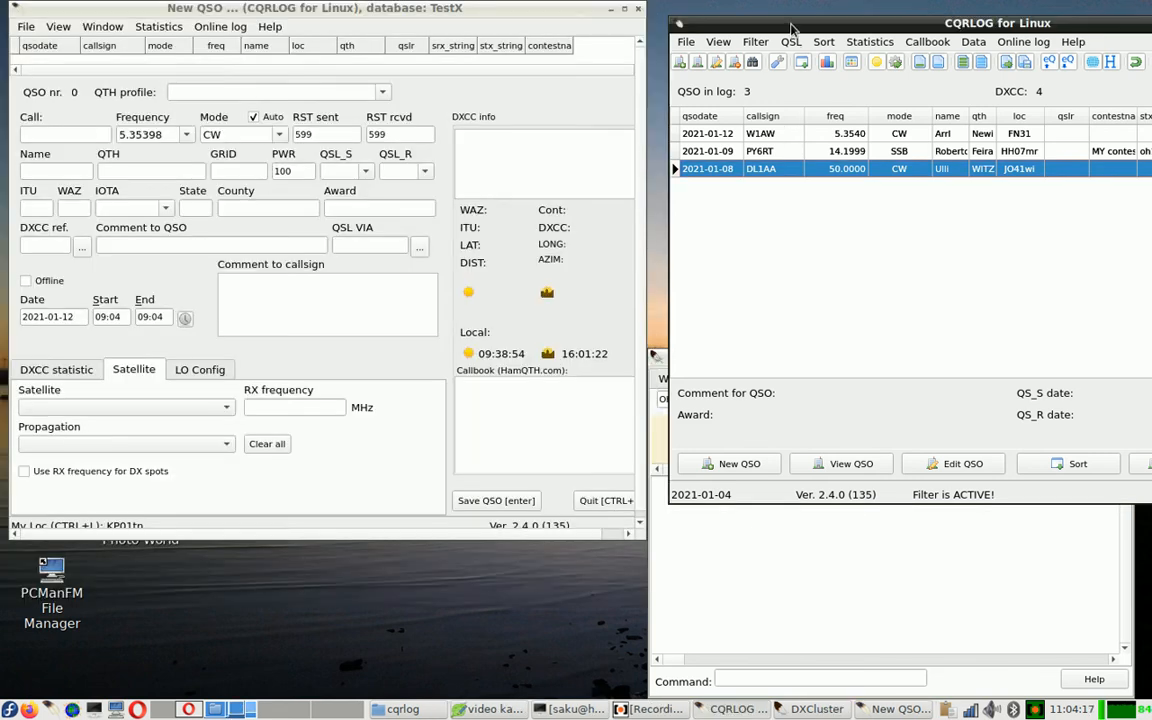
Cancel the active filter so the whole log is listed again.
left_click_drag(790, 24, 644, 15)
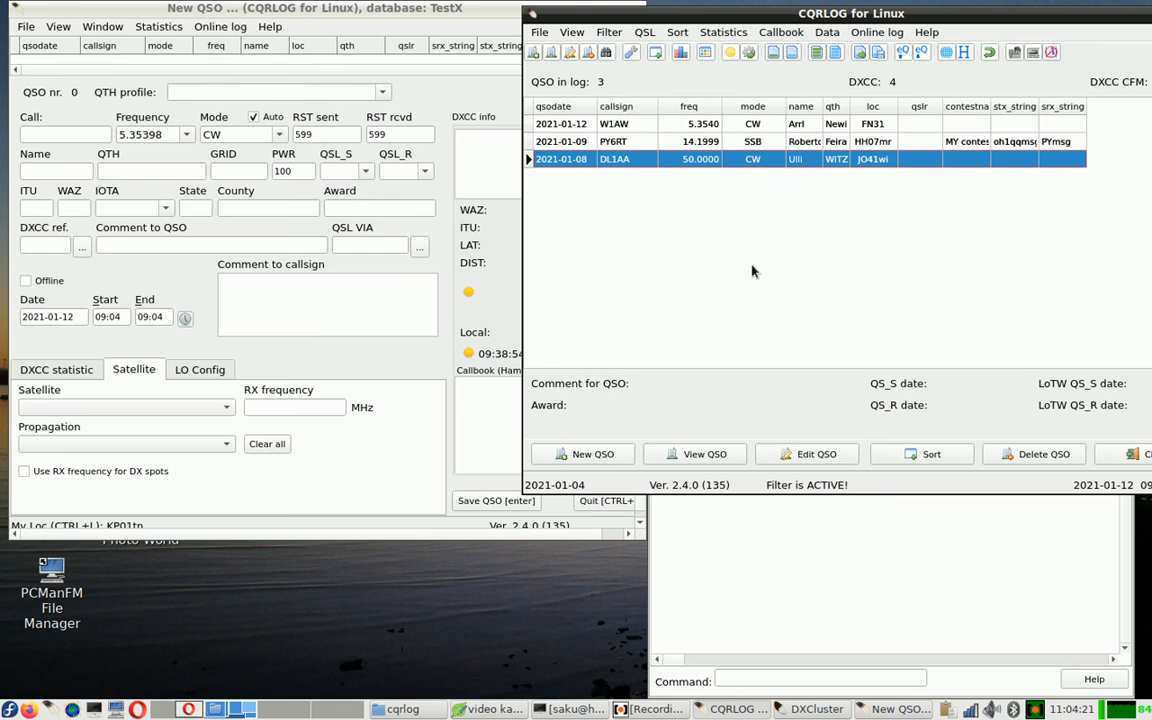
left_click(609, 32)
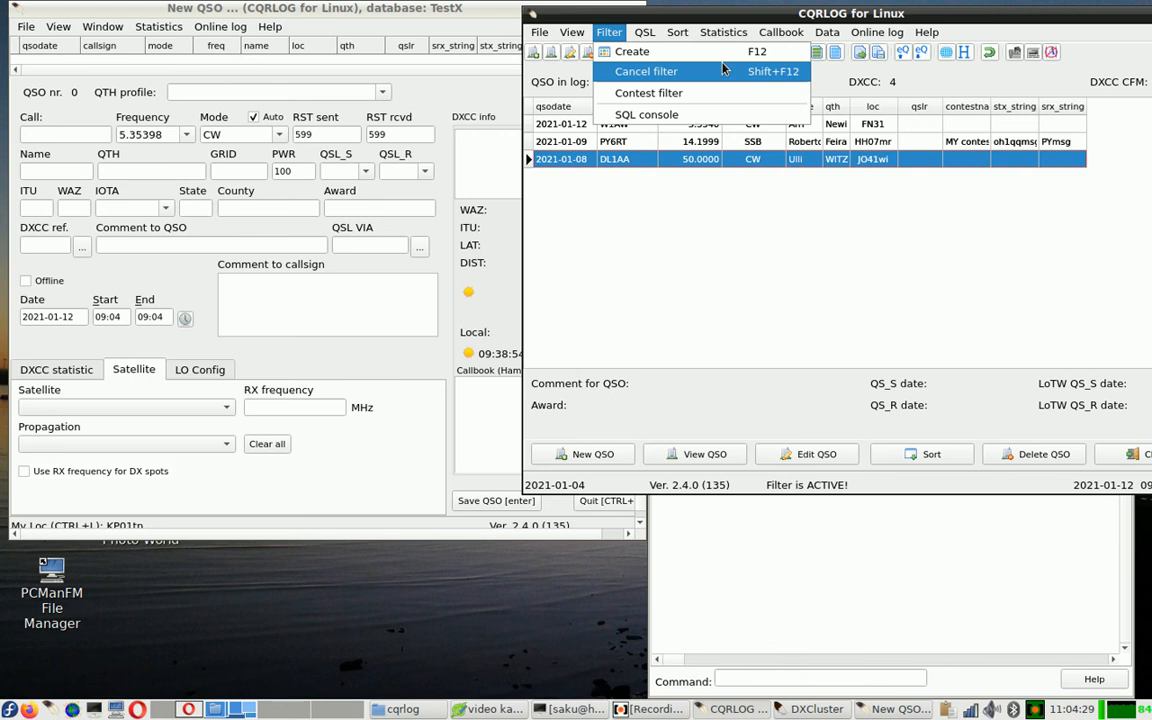
left_click(626, 72)
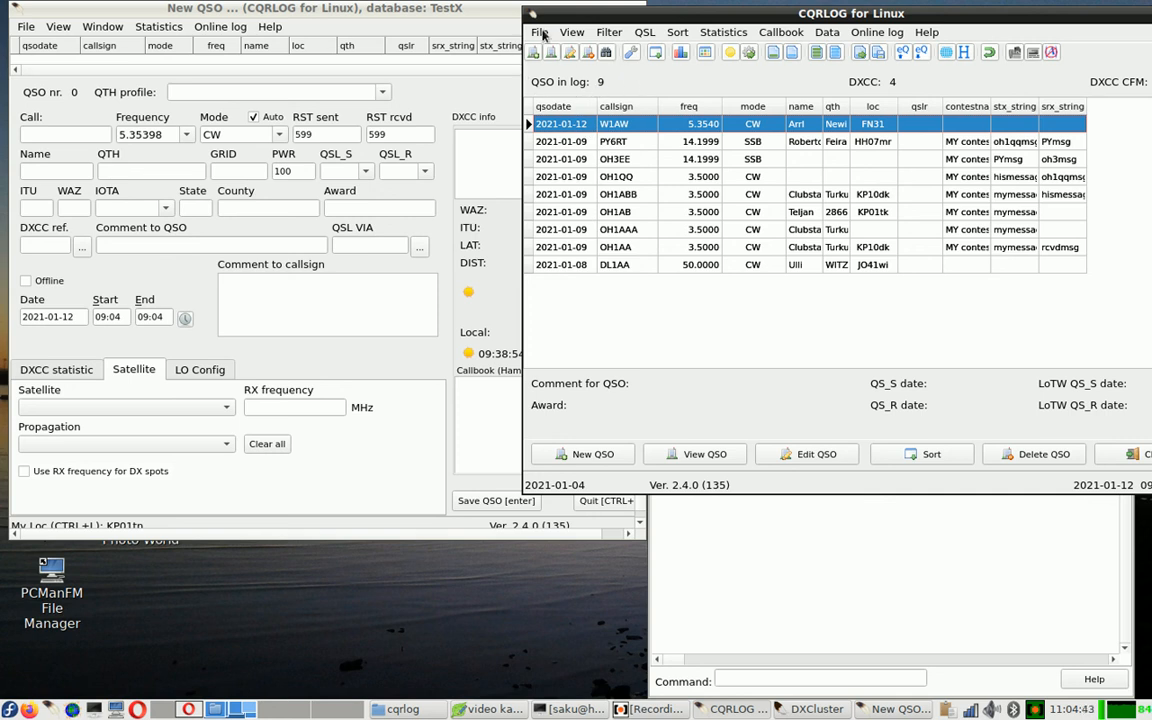
Use Group edit to set the QSL received field to Q for every QSO in the log.
left_click(540, 32)
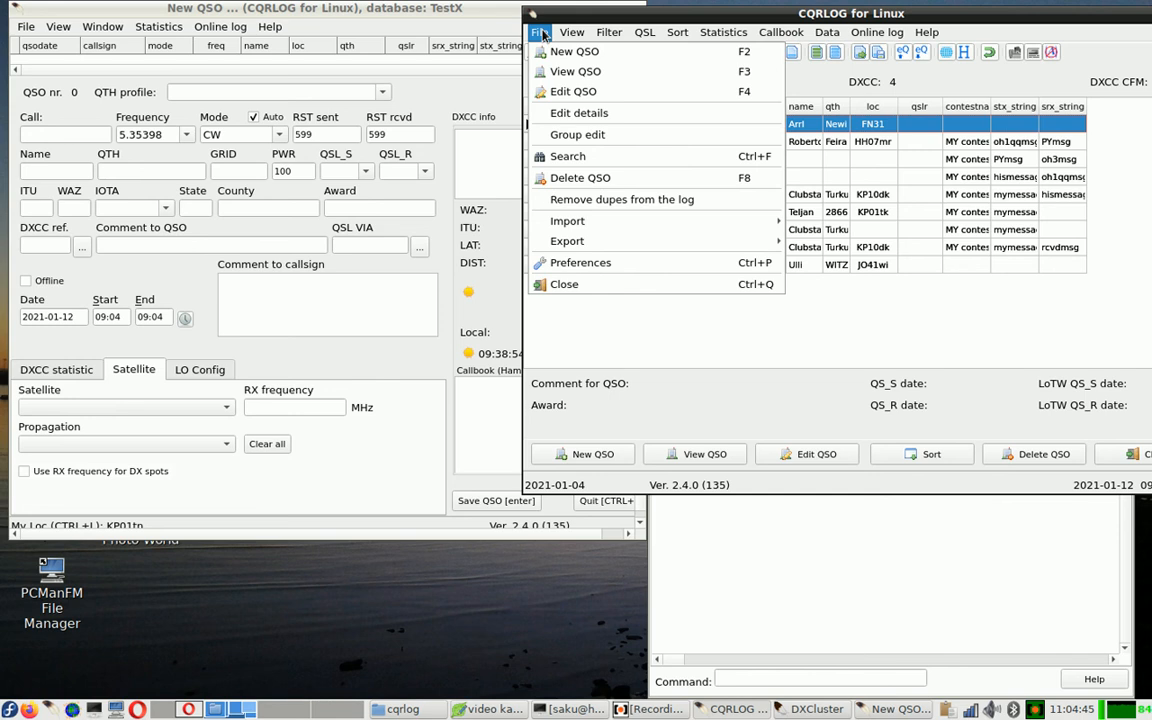
left_click(558, 137)
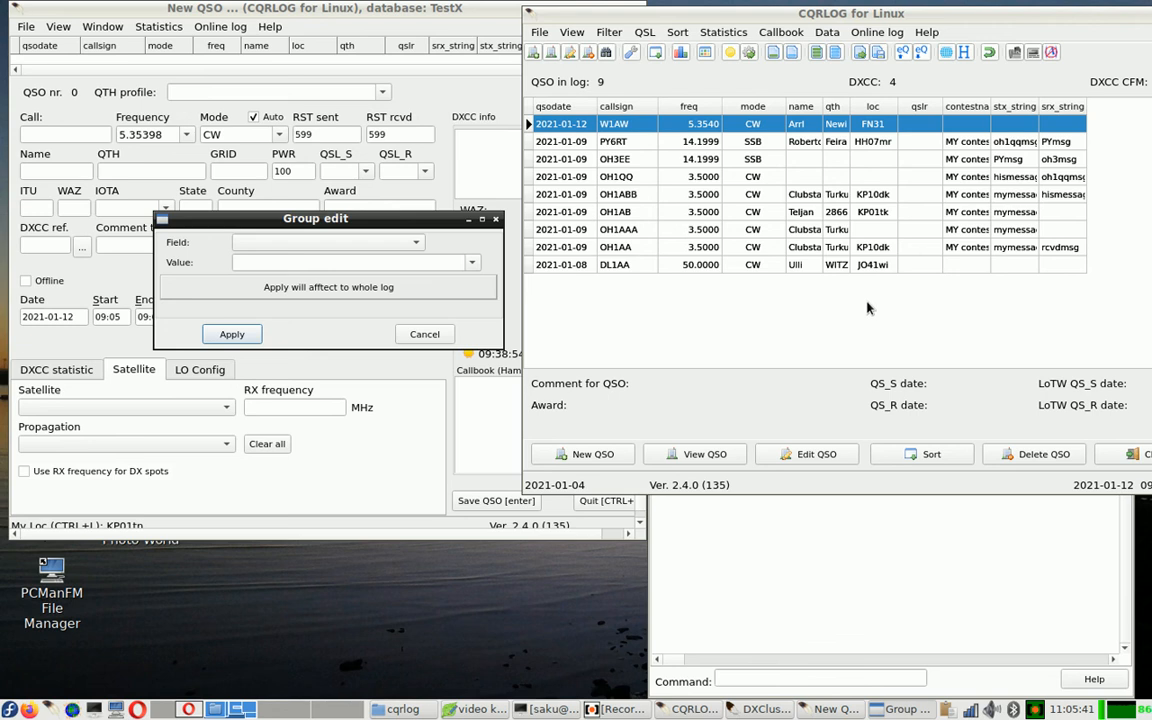
left_click(415, 246)
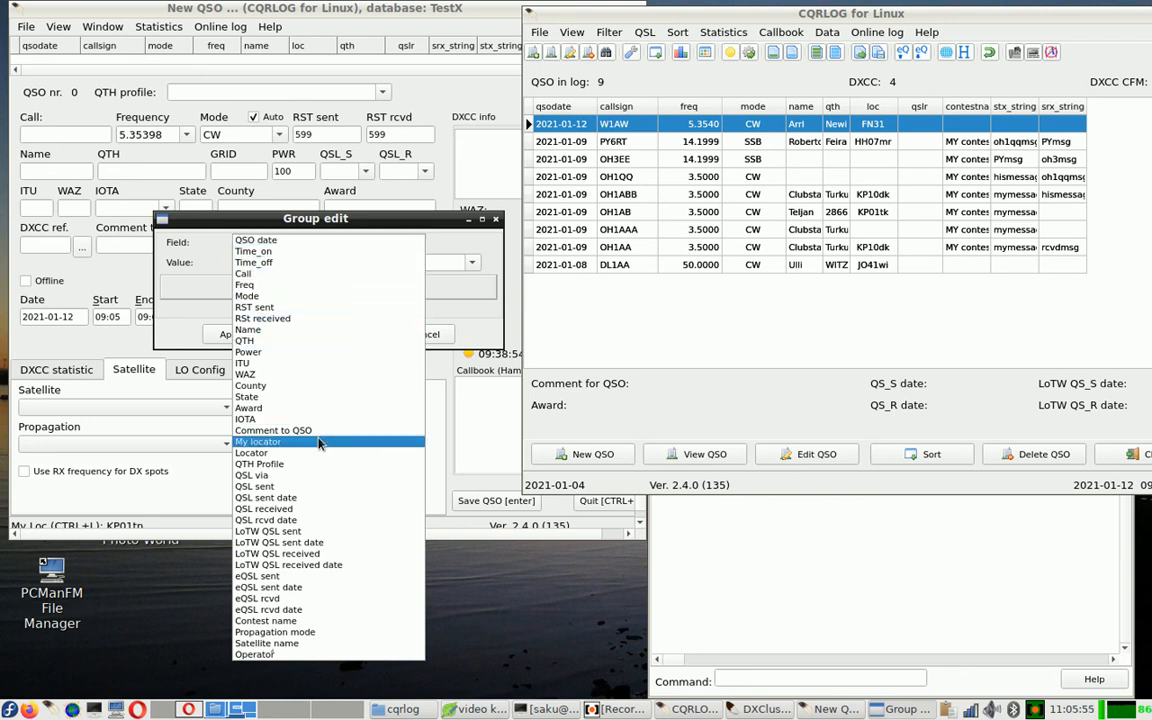
left_click(335, 510)
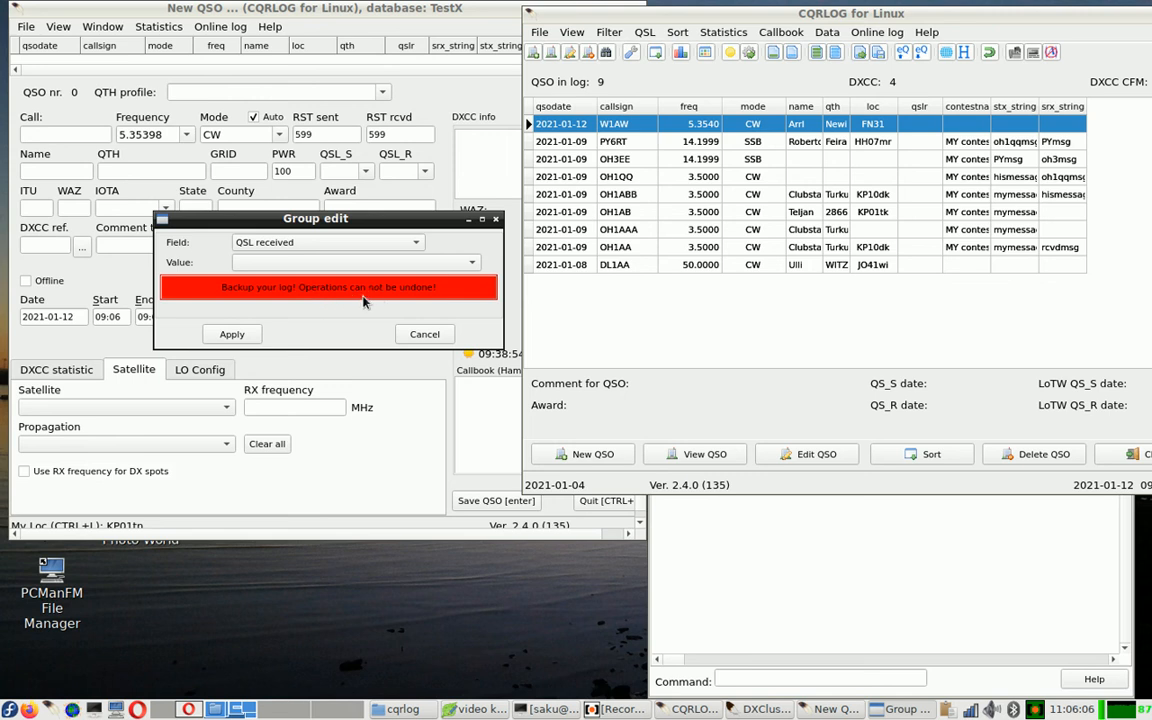
left_click(470, 263)
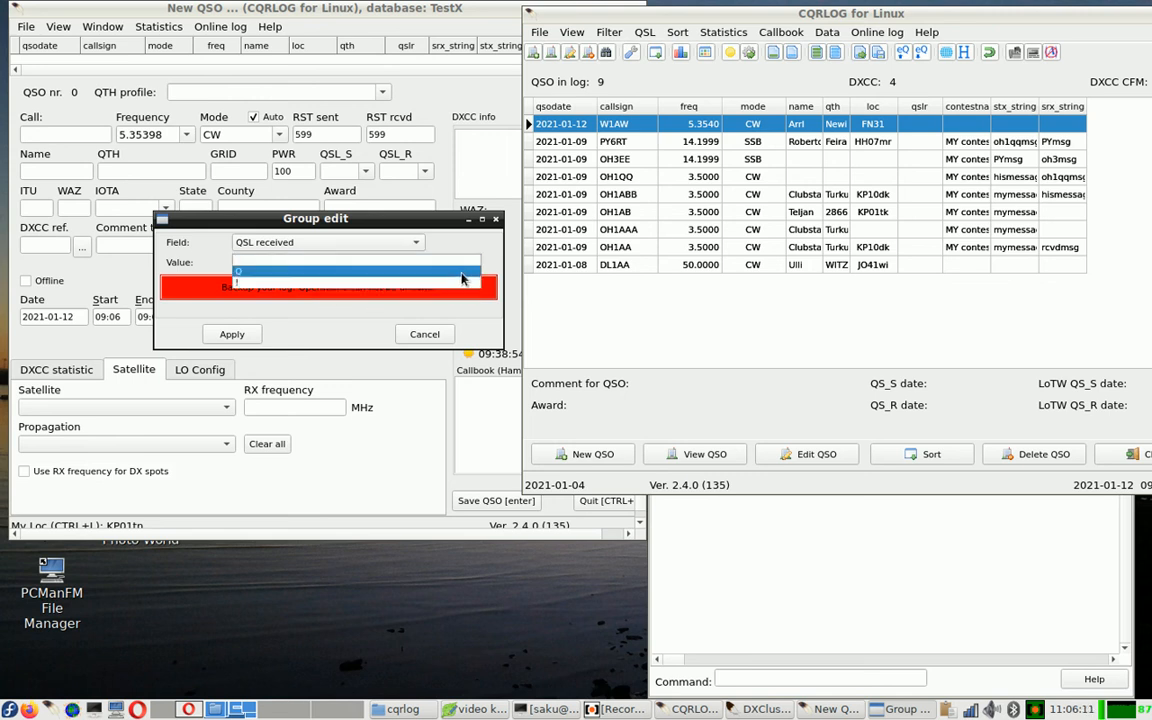
left_click(300, 271)
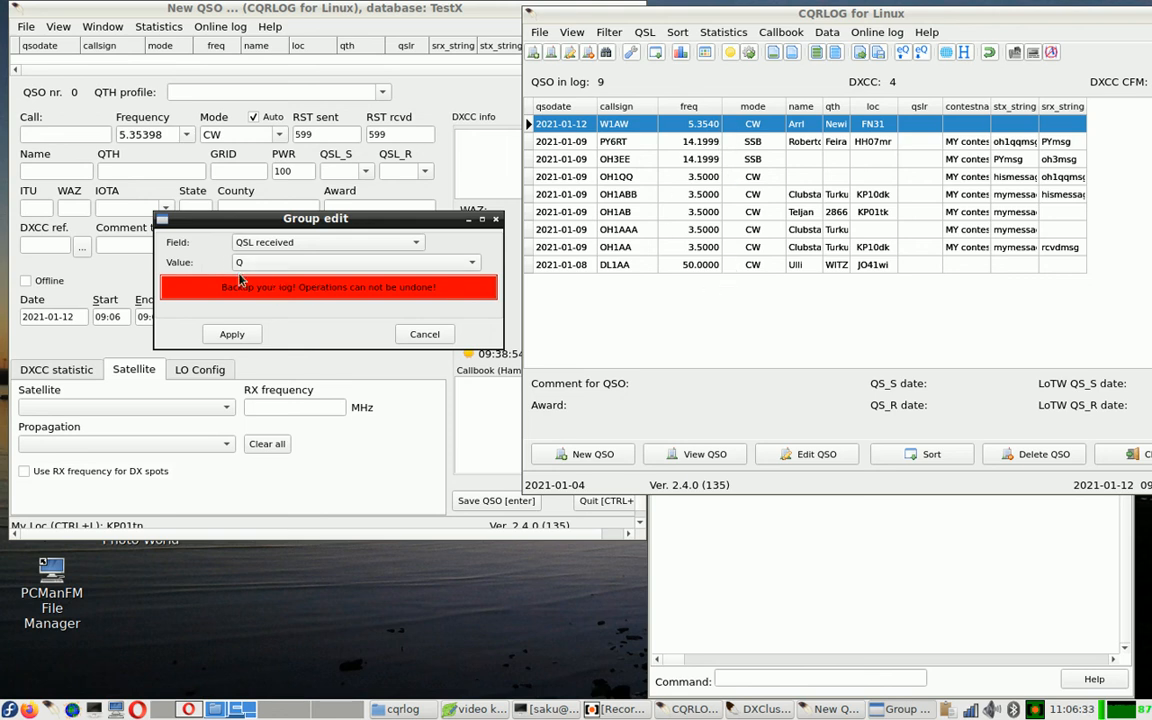
left_click(228, 336)
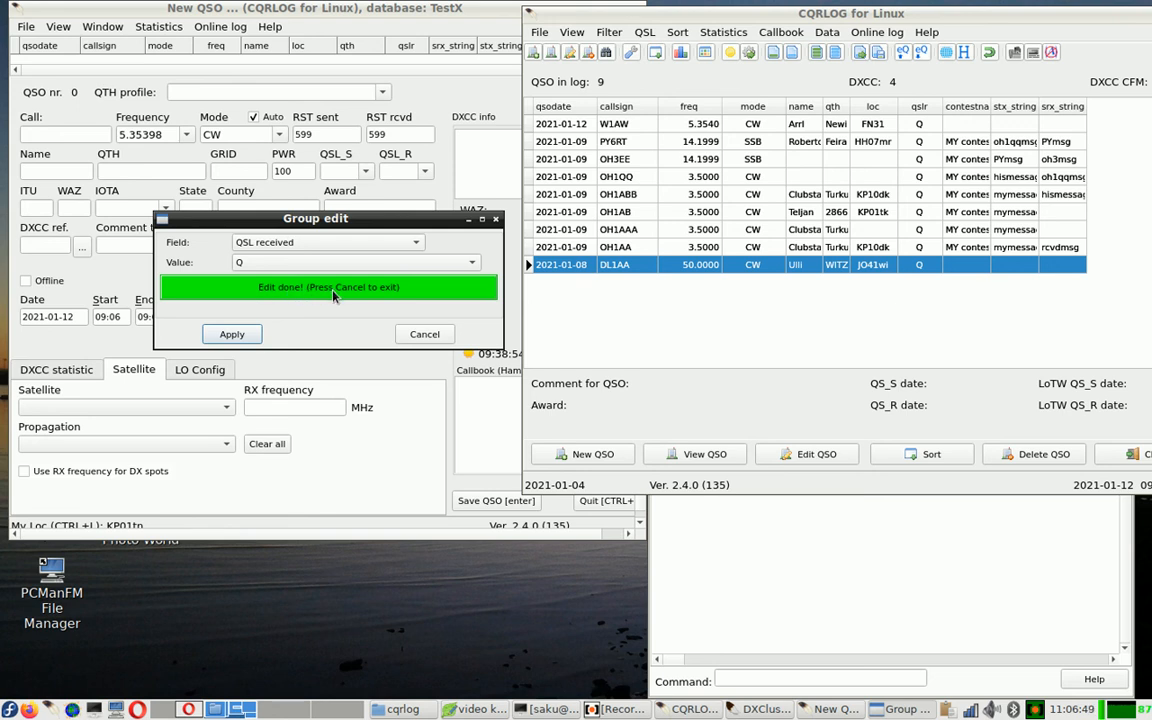
left_click(424, 335)
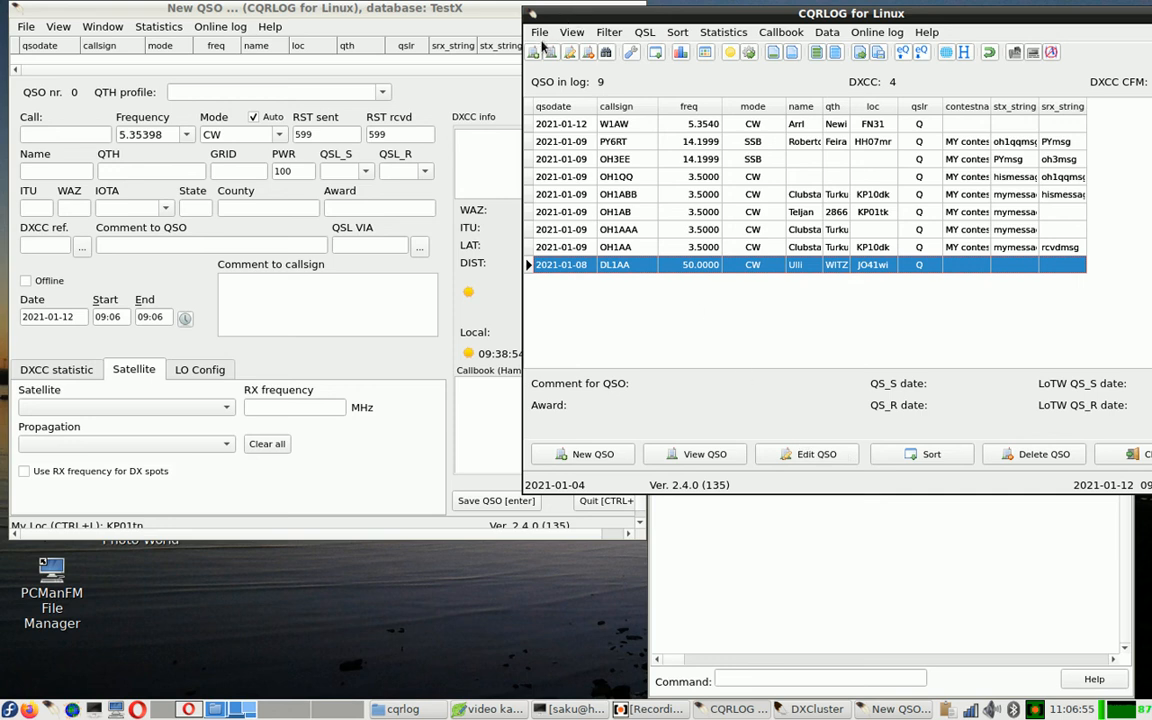
left_click(540, 33)
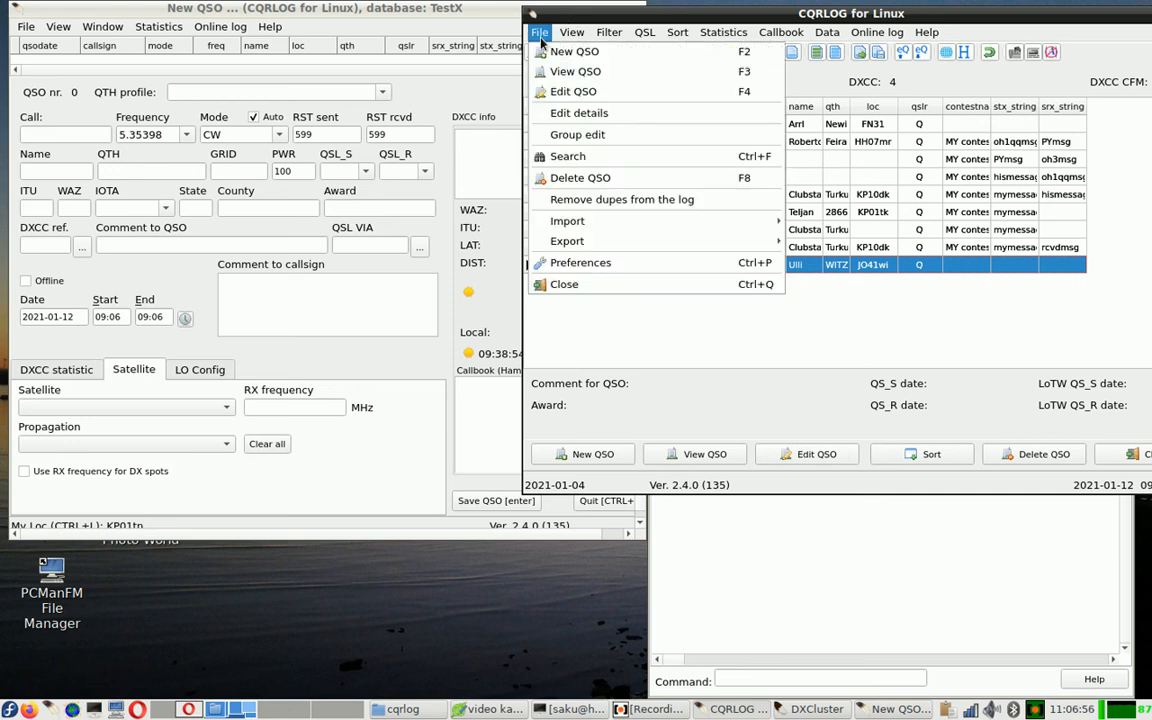
left_click(566, 137)
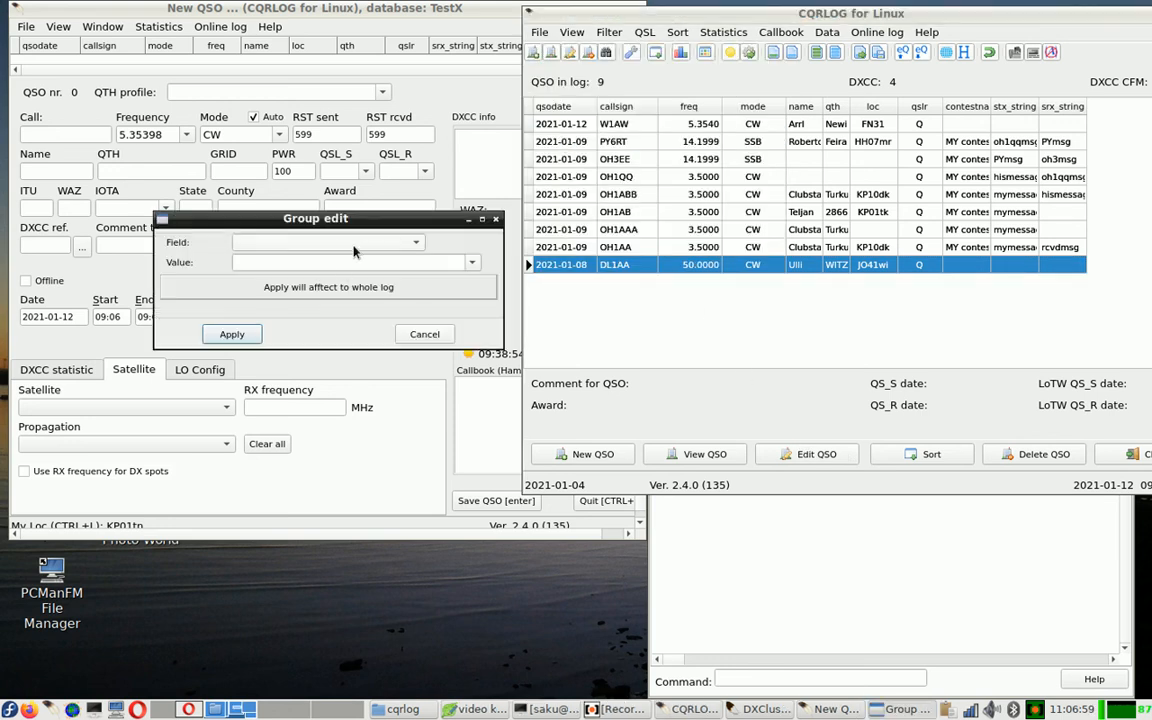
left_click(362, 243)
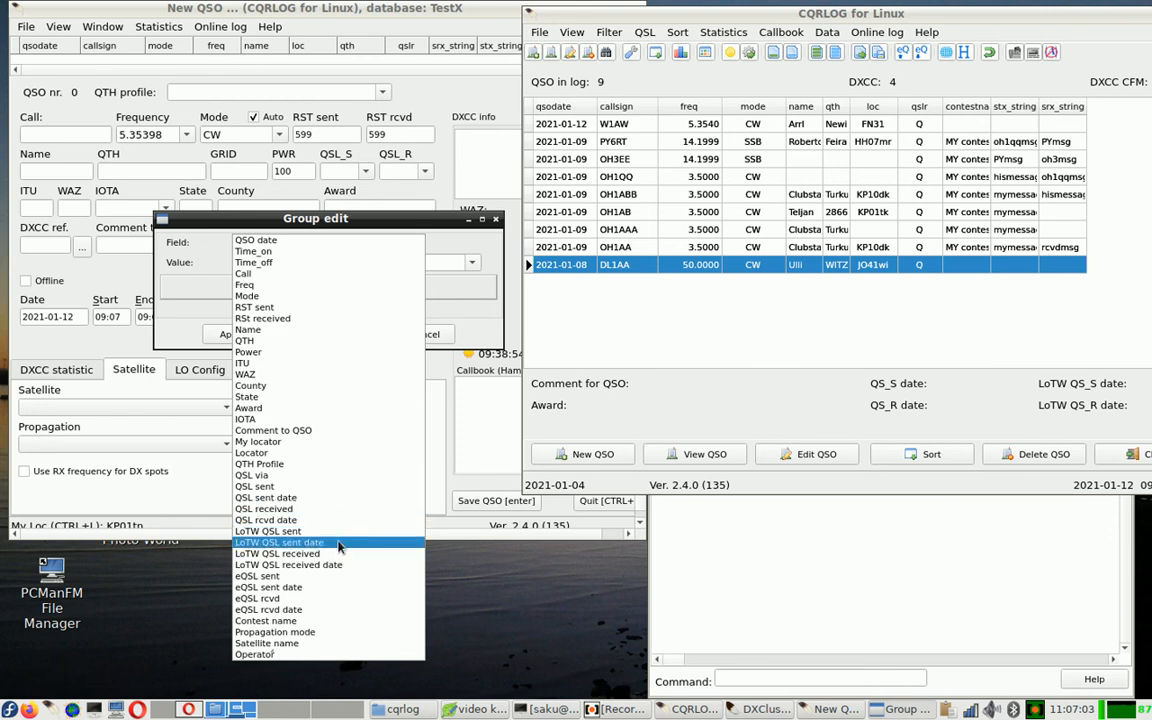
left_click(538, 314)
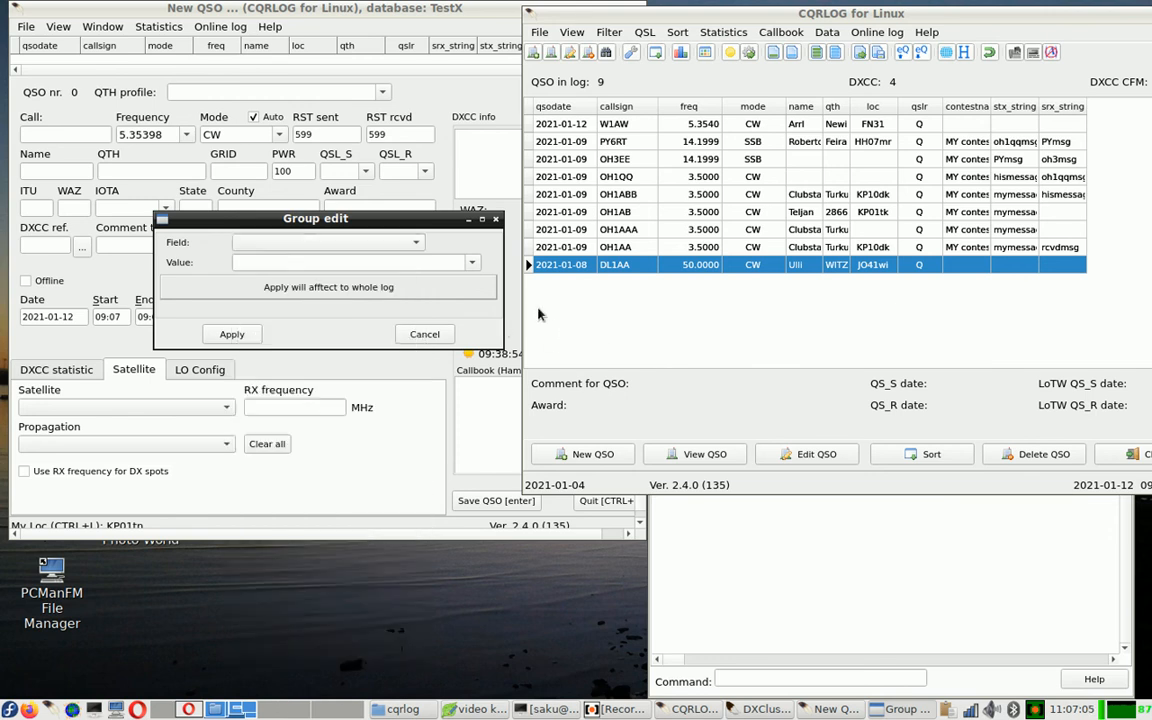
left_click(495, 218)
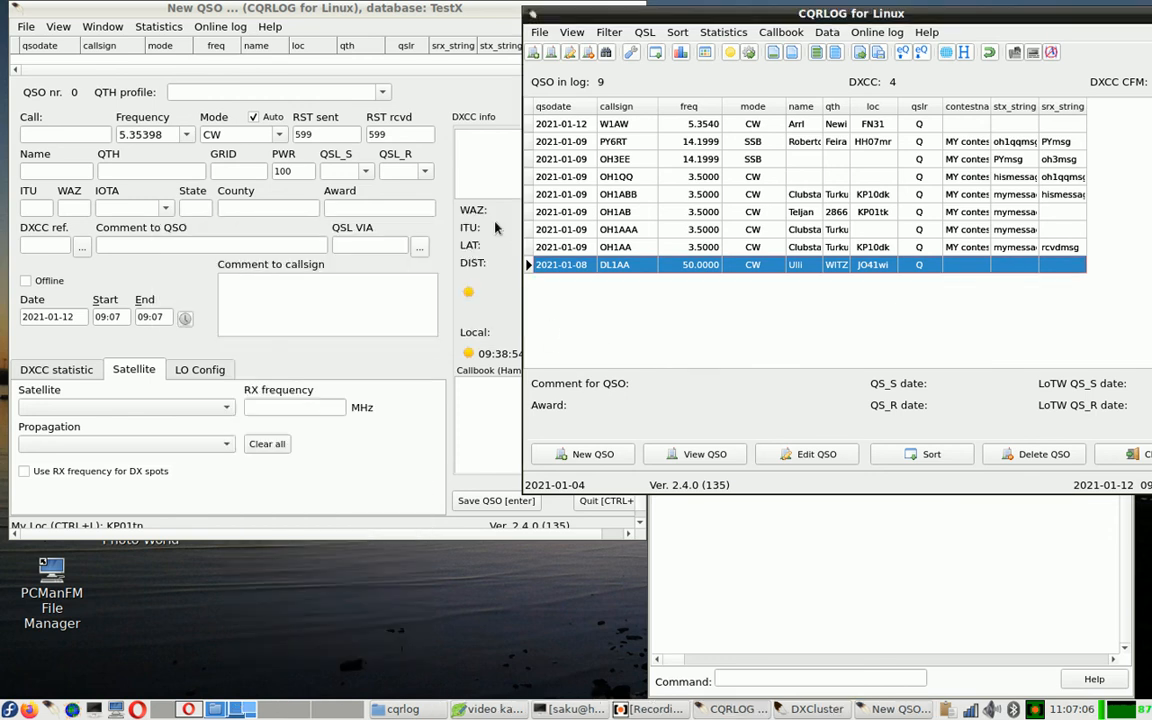
left_click(627, 162)
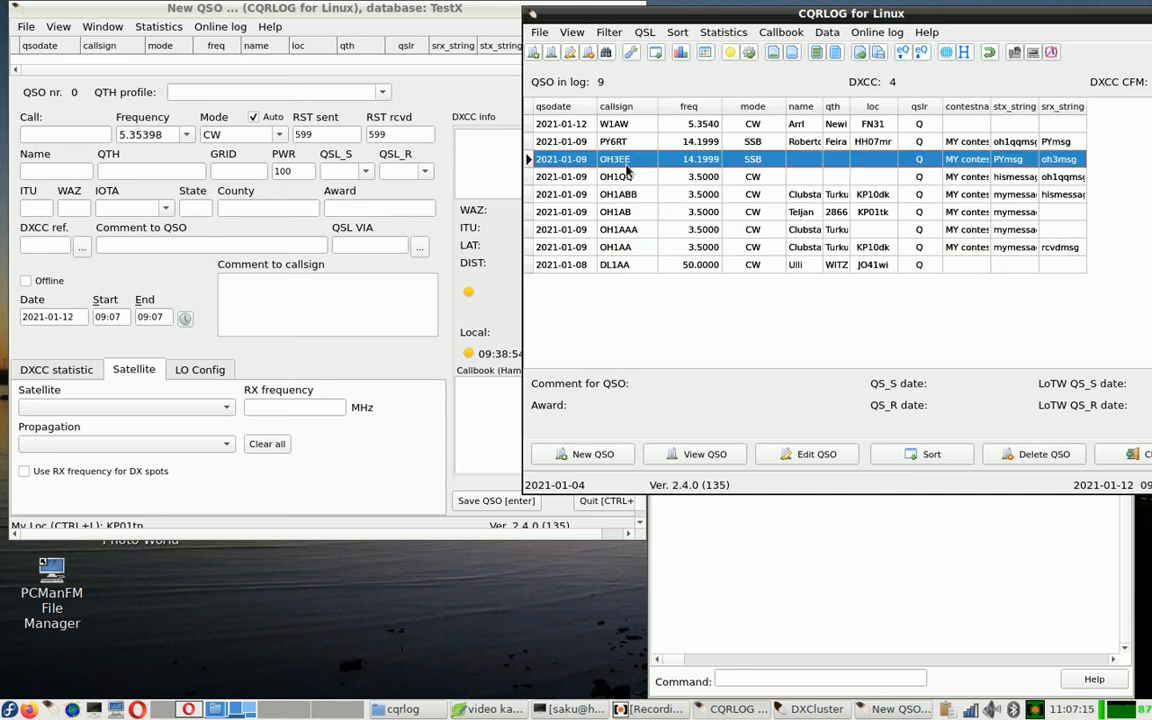
left_click(643, 194)
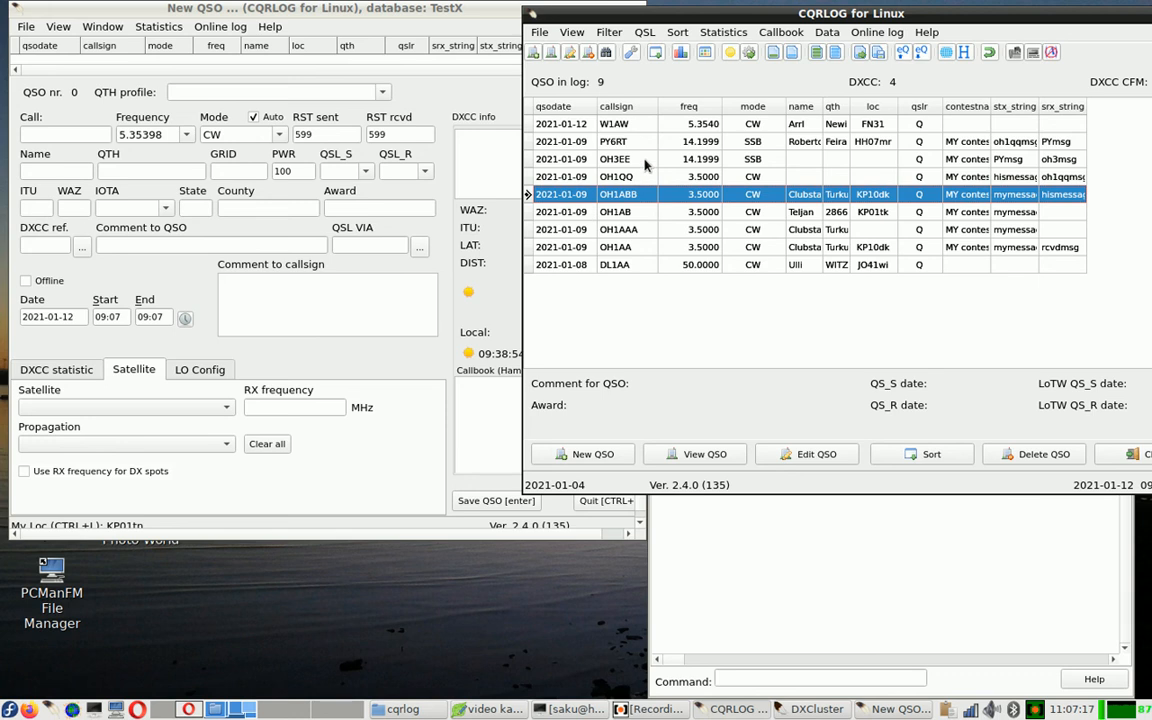
left_click(643, 159, "ctrl")
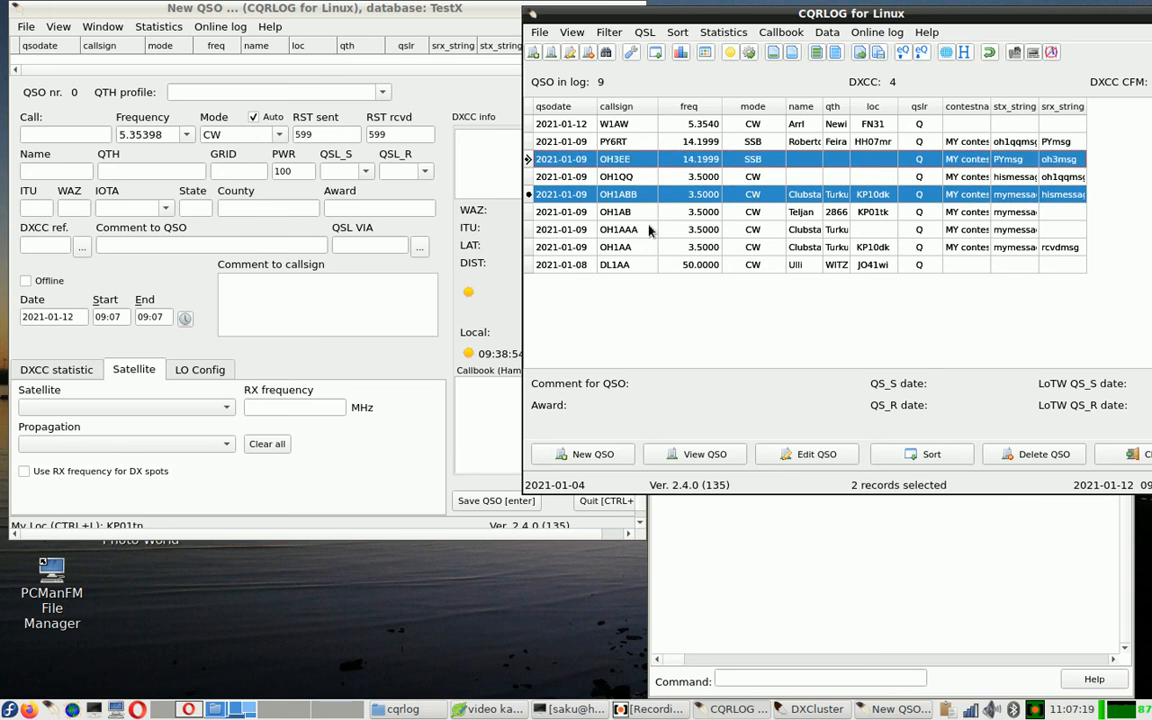
left_click(653, 229, "ctrl")
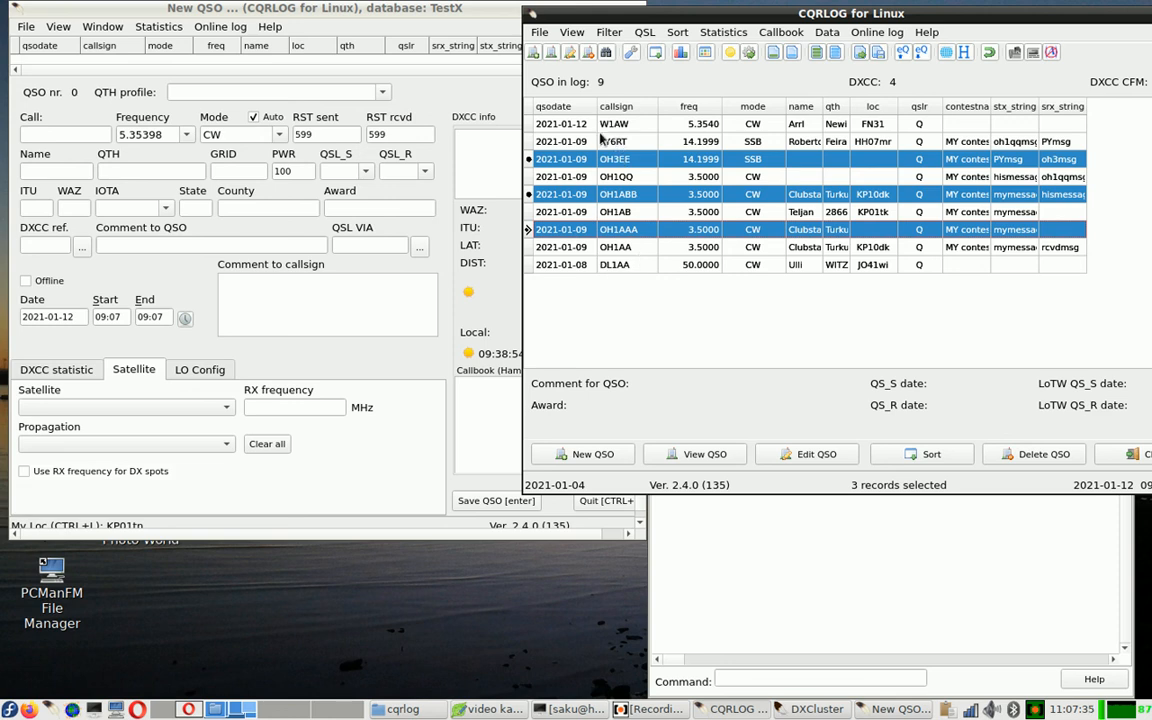
left_click(539, 32)
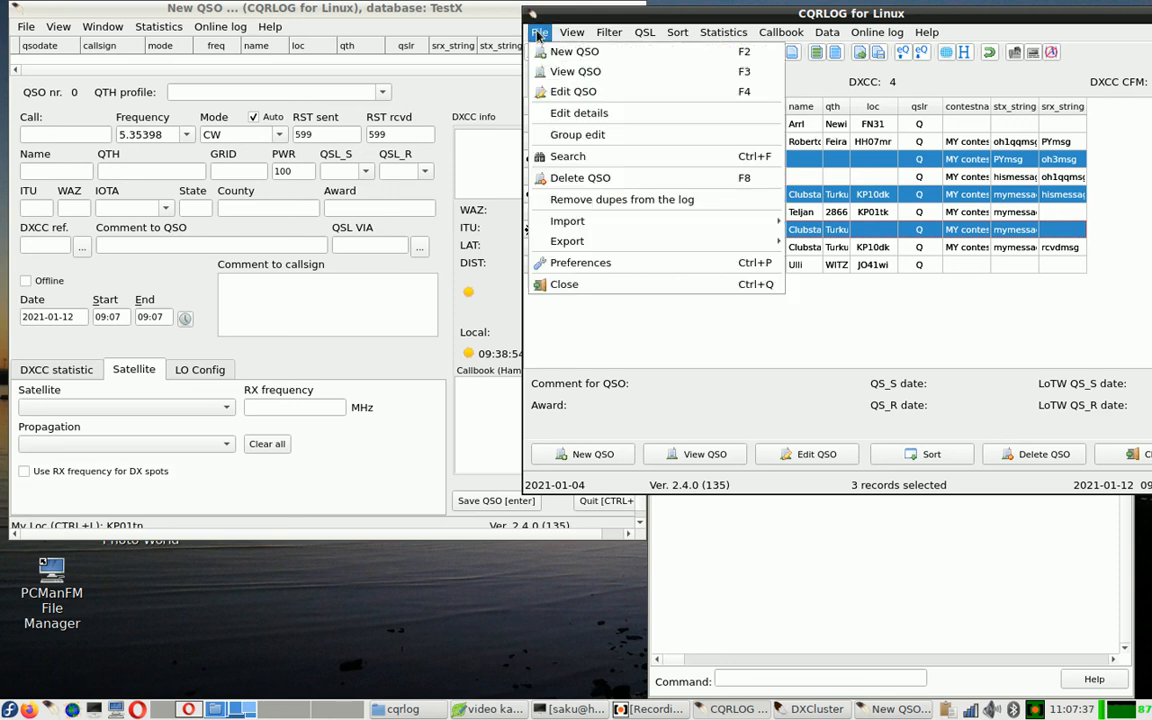
left_click(576, 134)
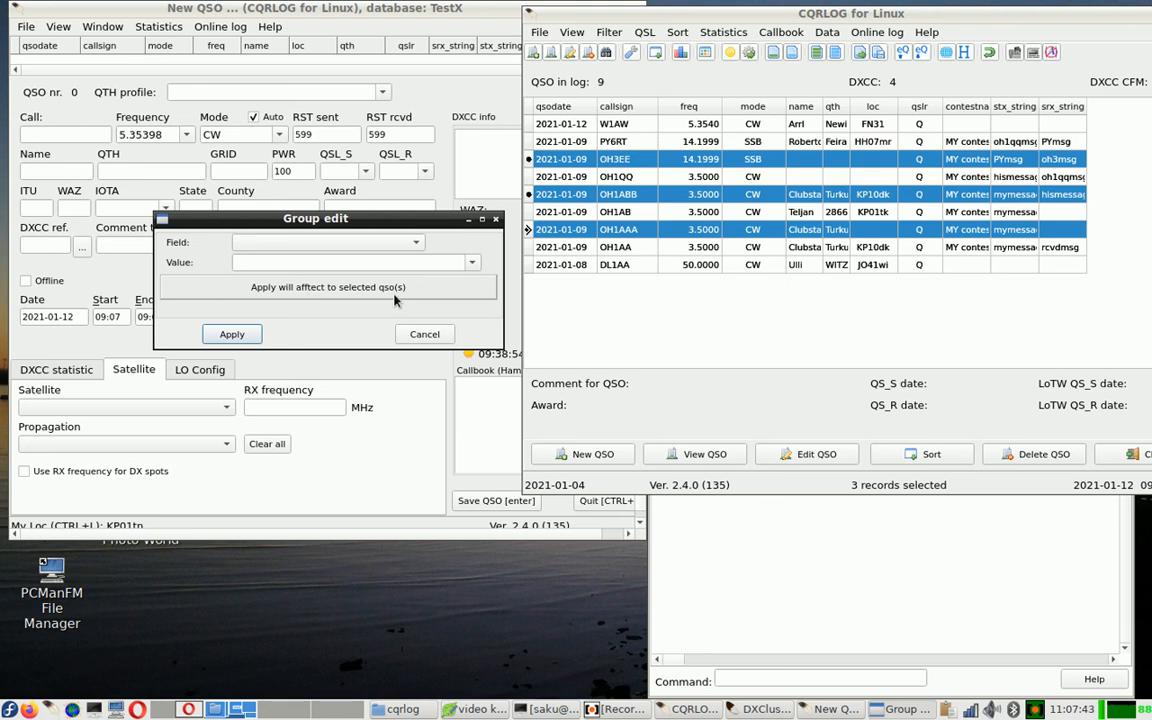
left_click(414, 246)
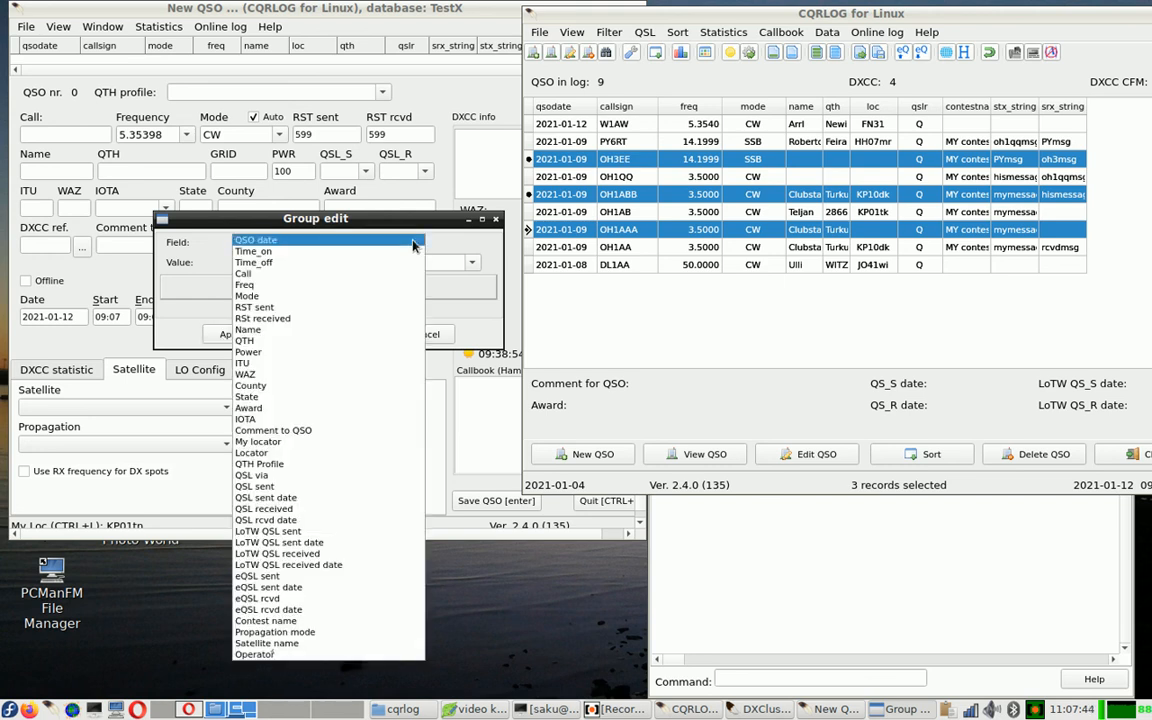
left_click(390, 510)
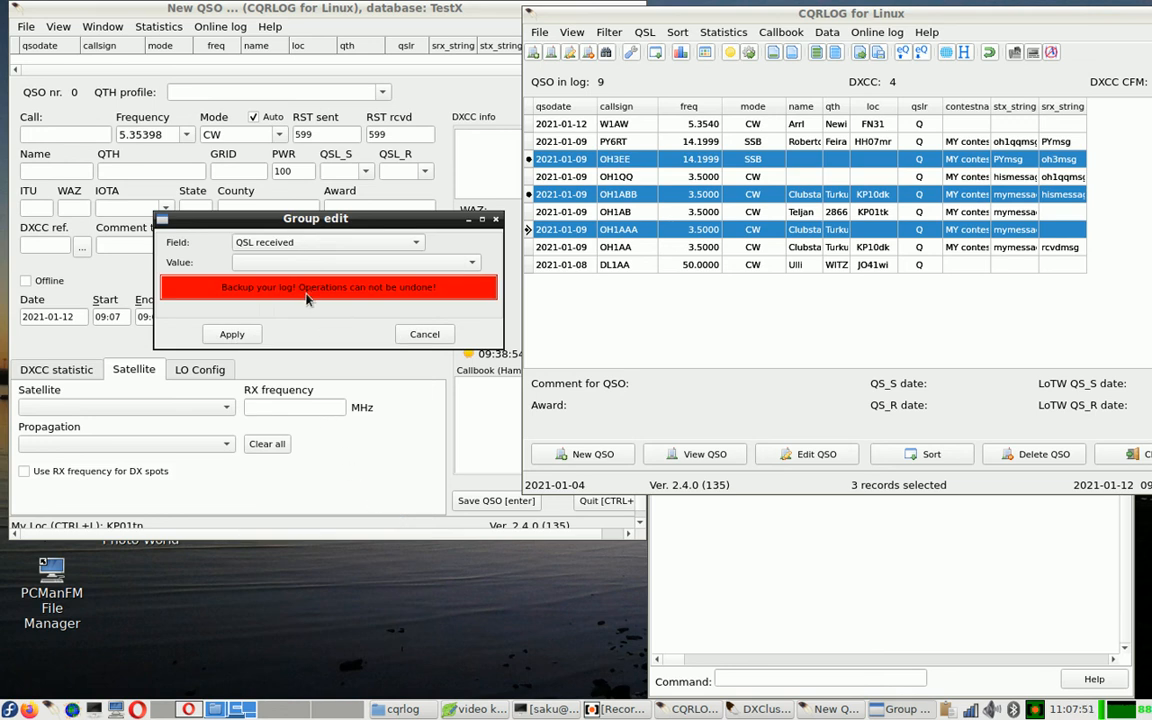
left_click(473, 263)
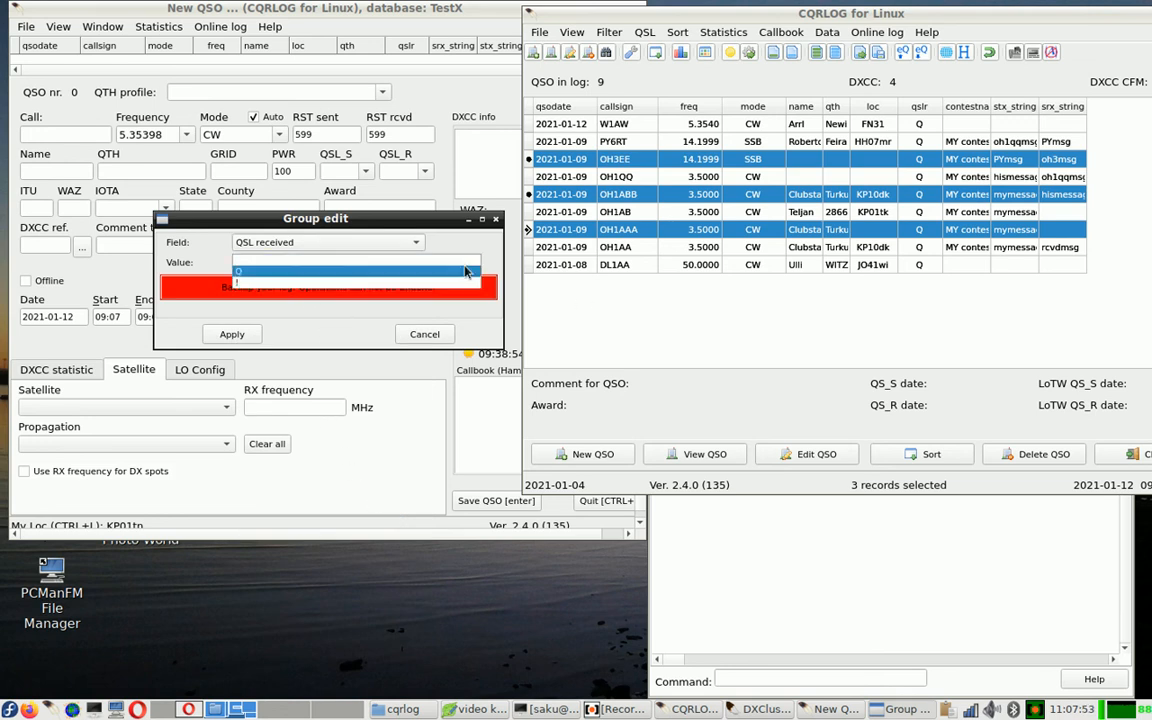
left_click(255, 264)
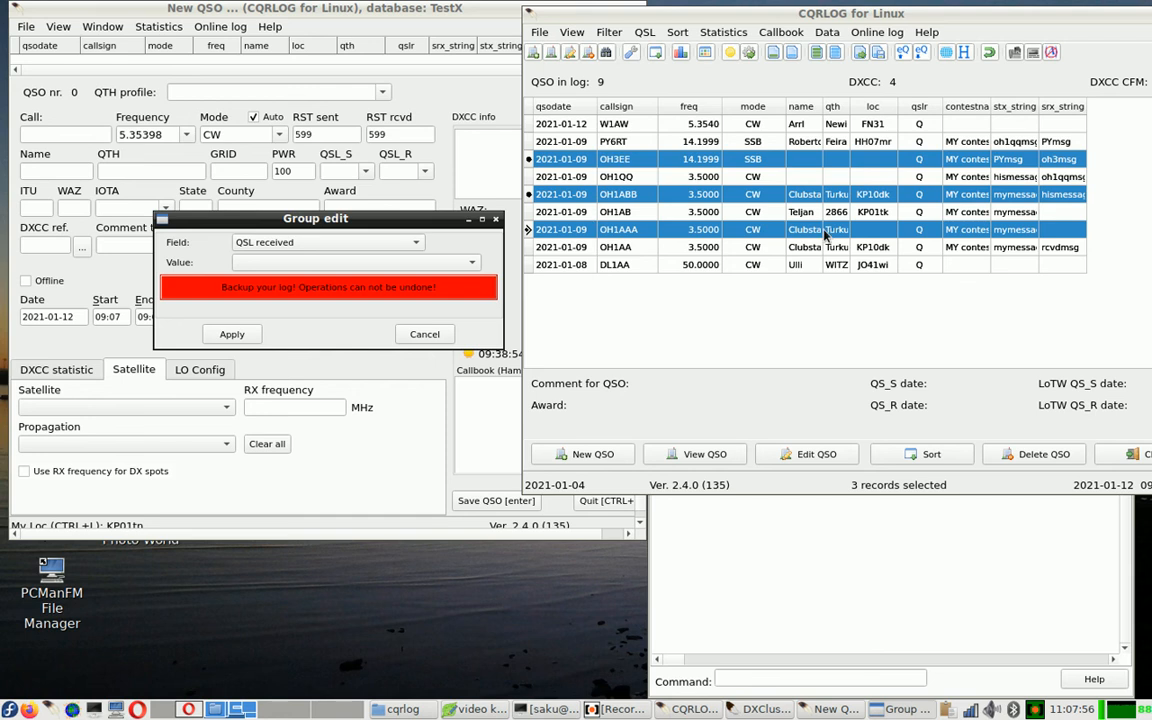
left_click(232, 335)
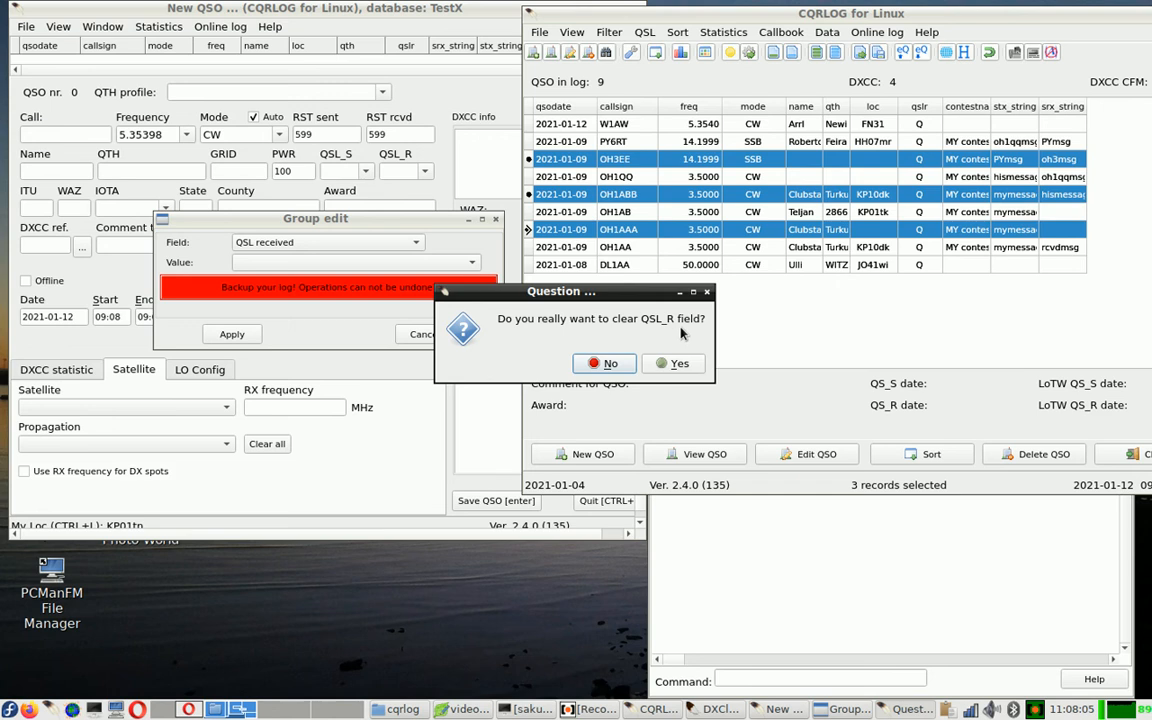
left_click(674, 363)
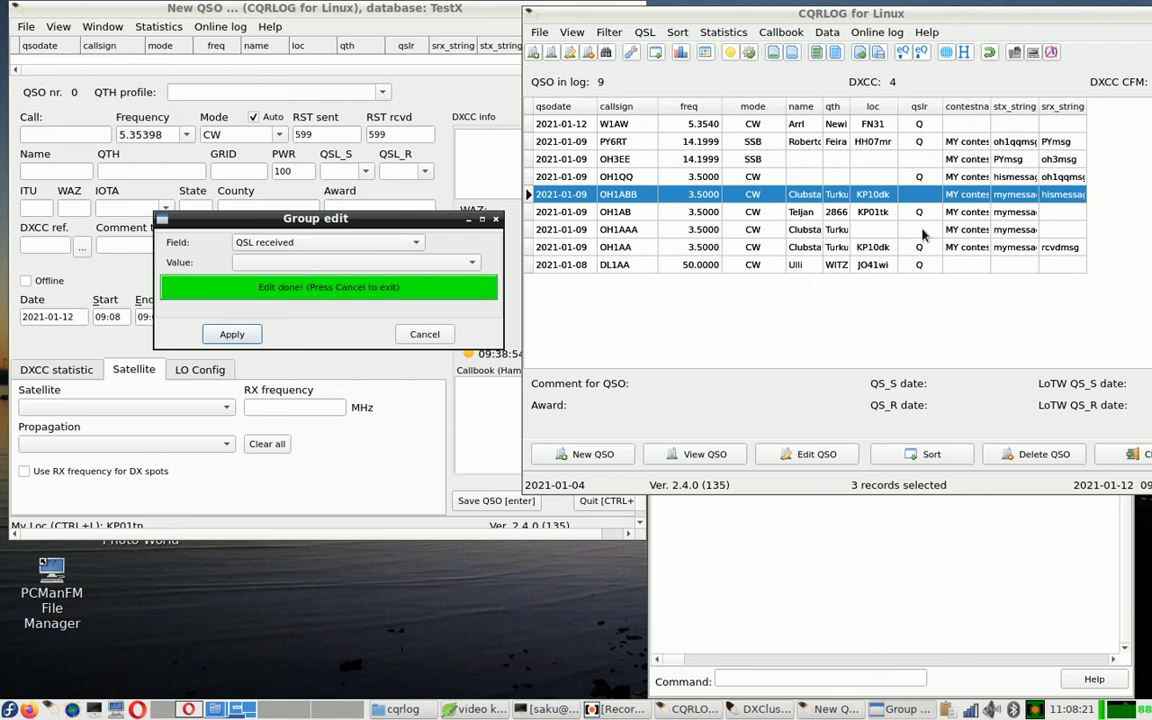
left_click(420, 335)
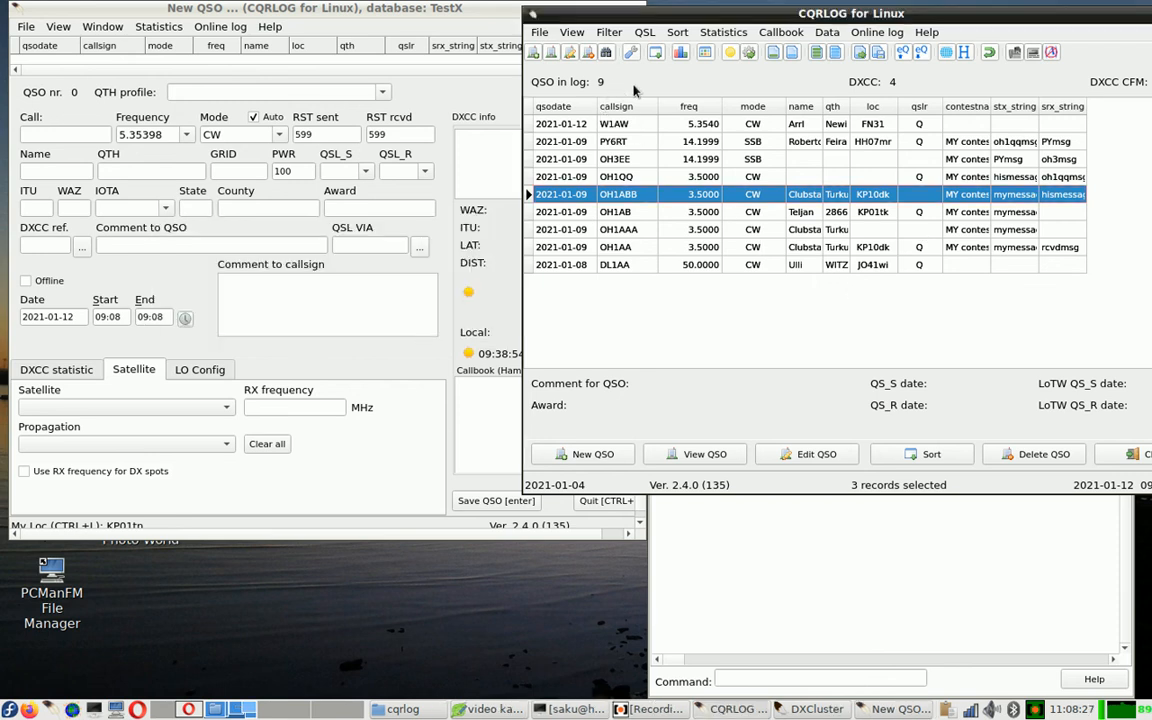
Filter the log to callsigns that include OH.
left_click(608, 32)
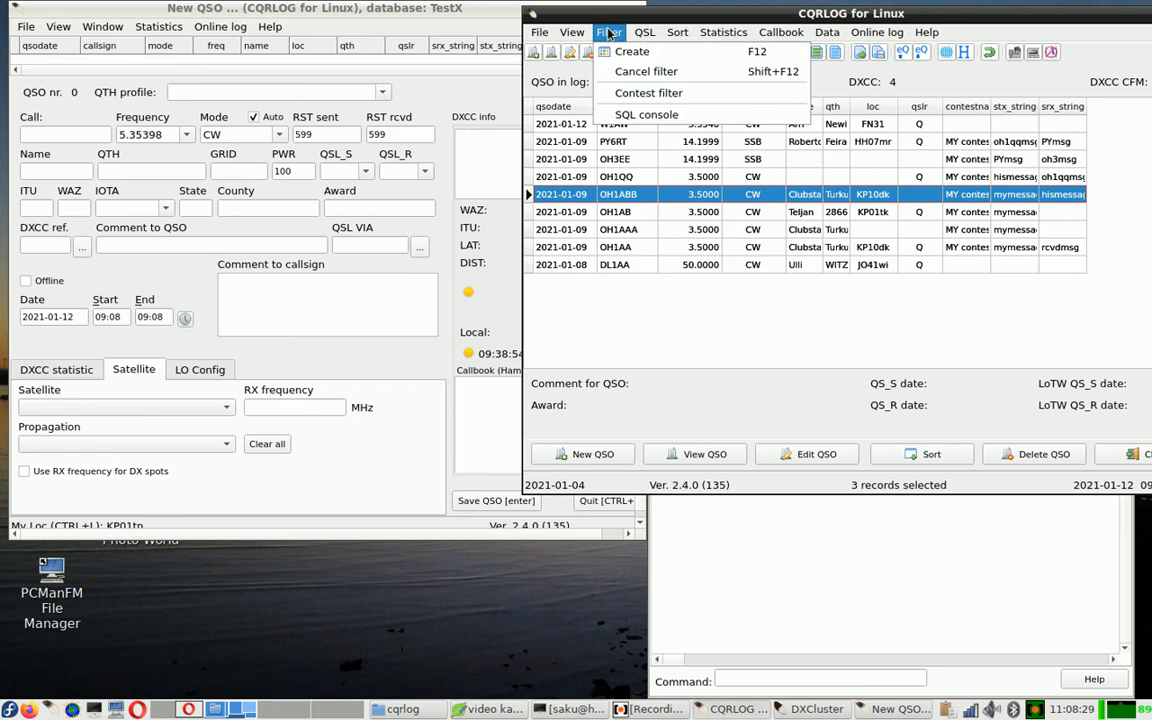
left_click(558, 49)
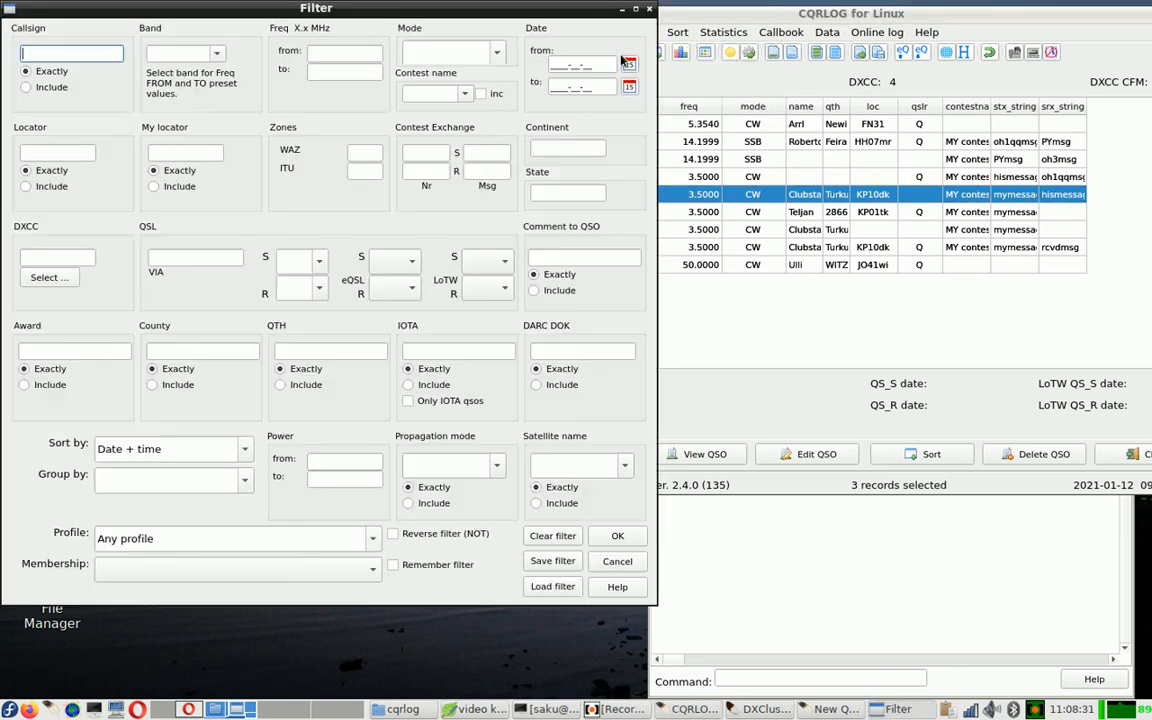
left_click(52, 86)
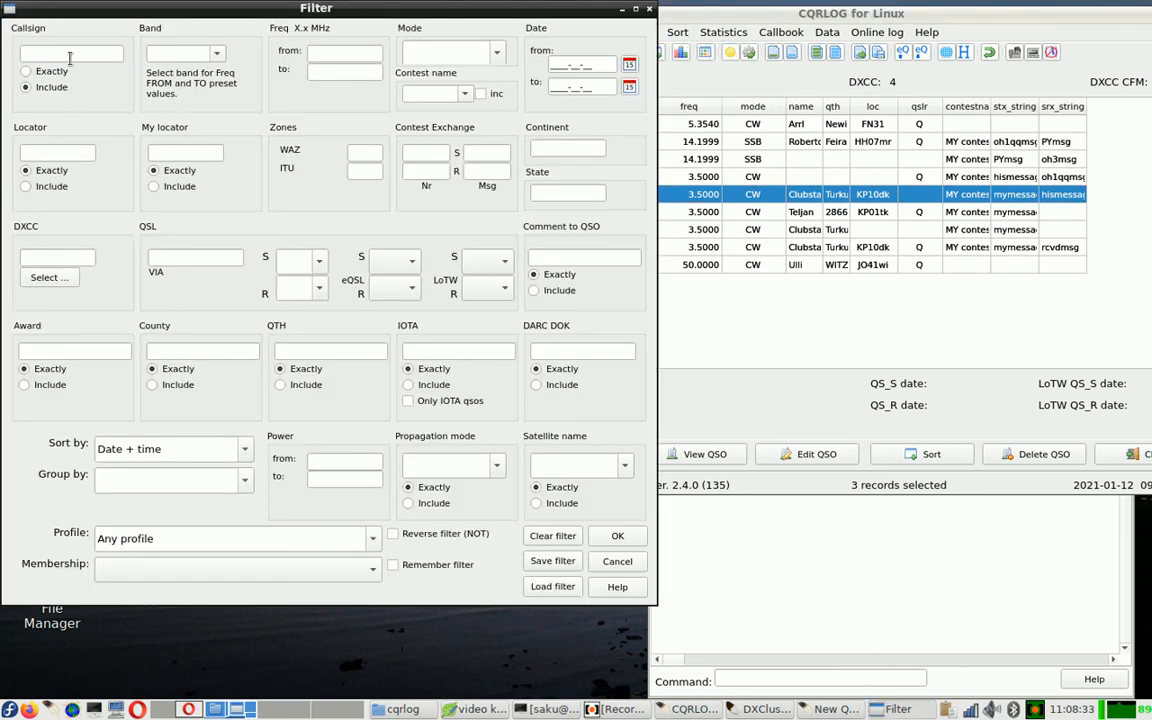
left_click(75, 56)
left_click(618, 537)
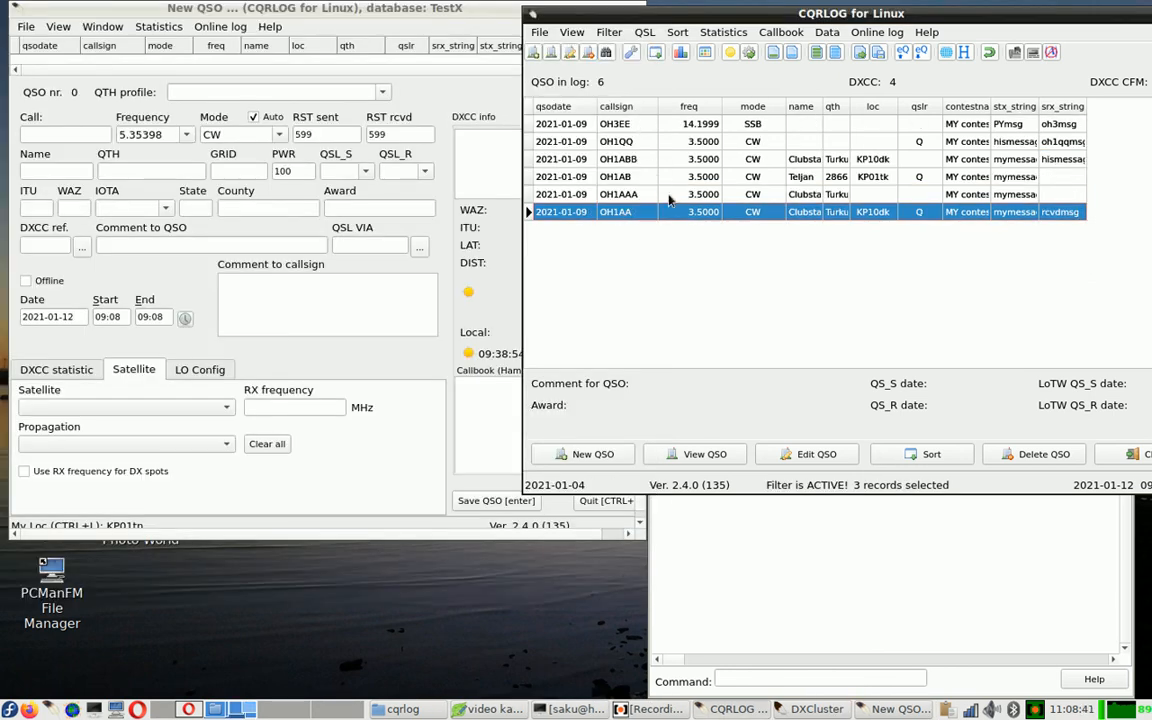
Use Group edit to set the QSL received field to ! for all filtered QSOs.
left_click(539, 32)
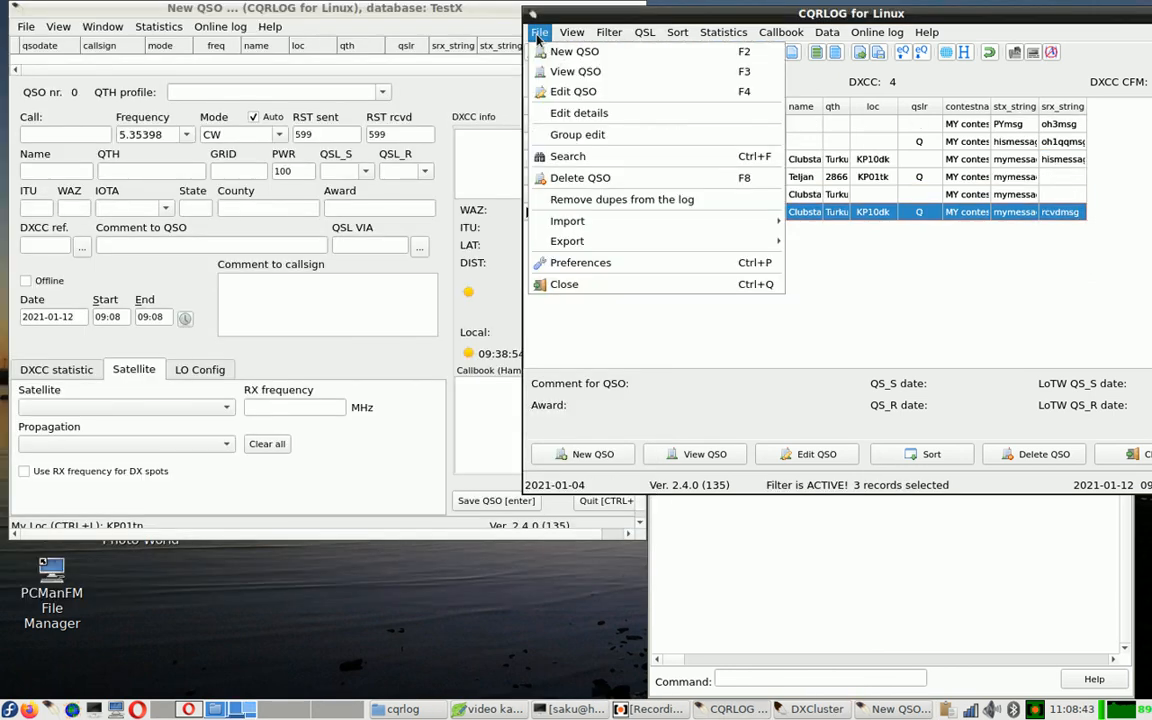
left_click(567, 138)
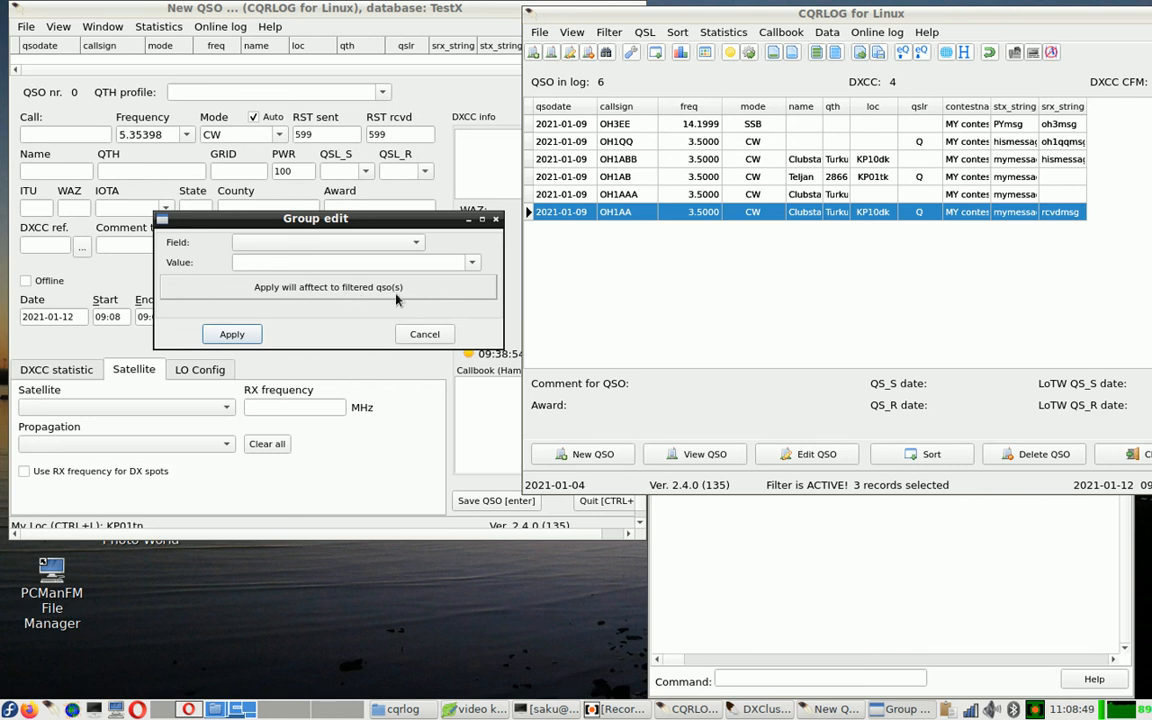
left_click(411, 244)
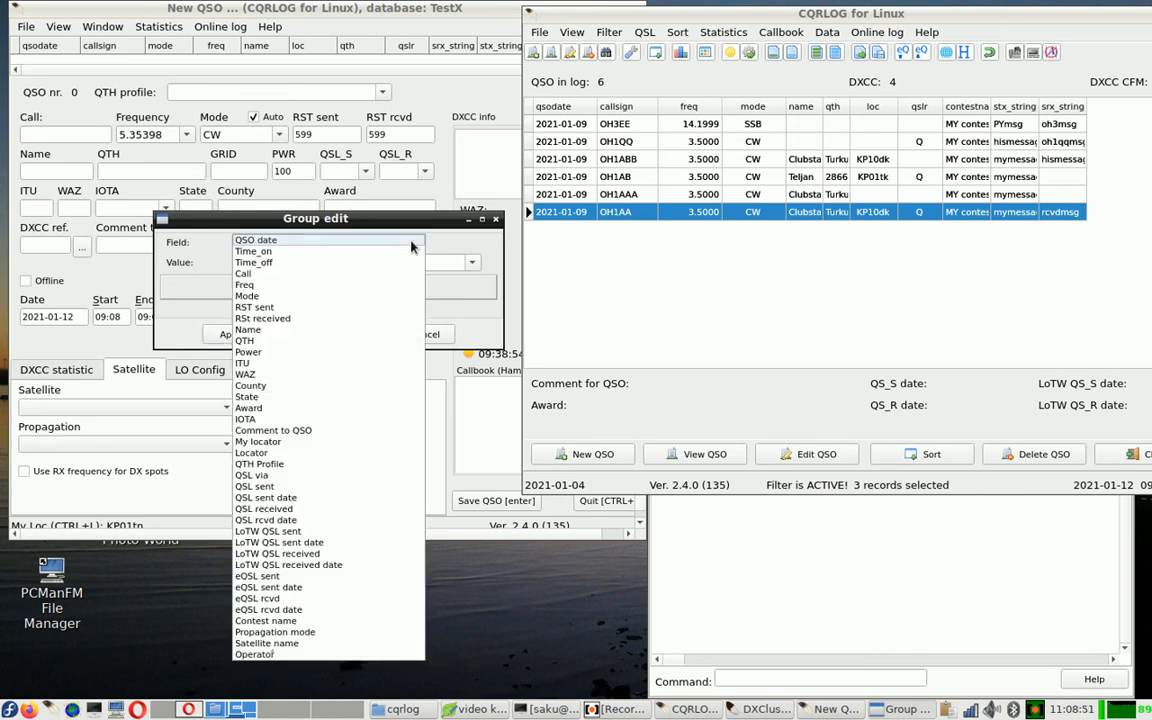
left_click(366, 497)
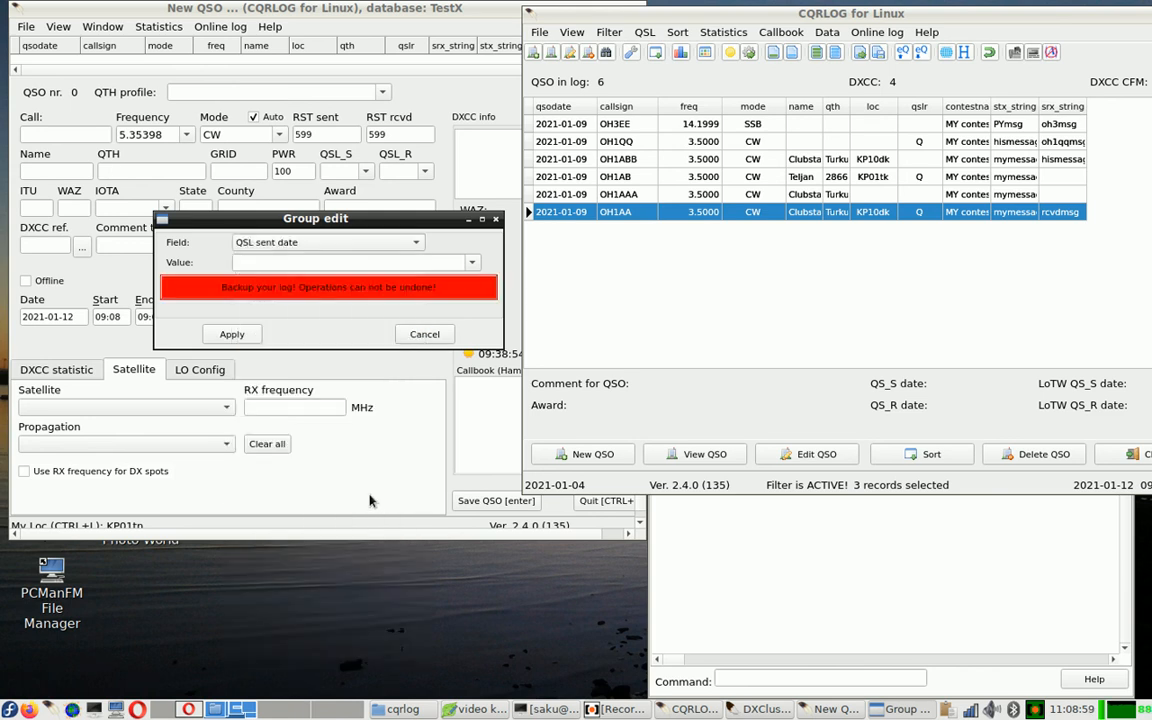
left_click(472, 264)
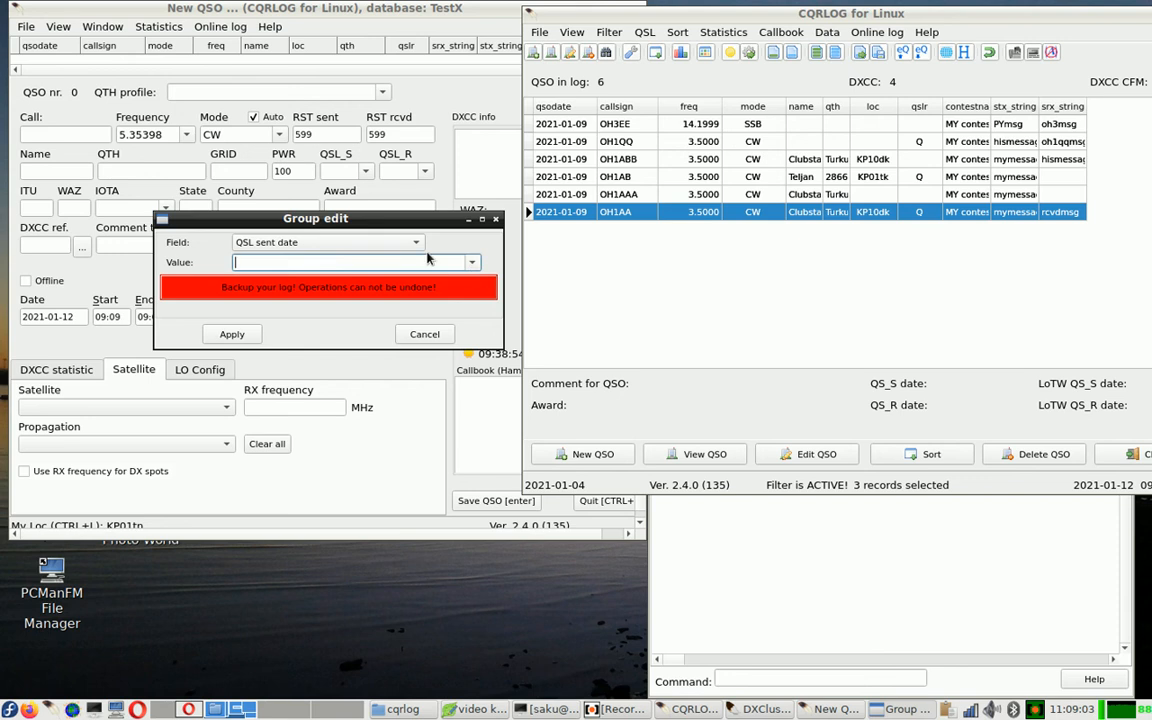
left_click(385, 242)
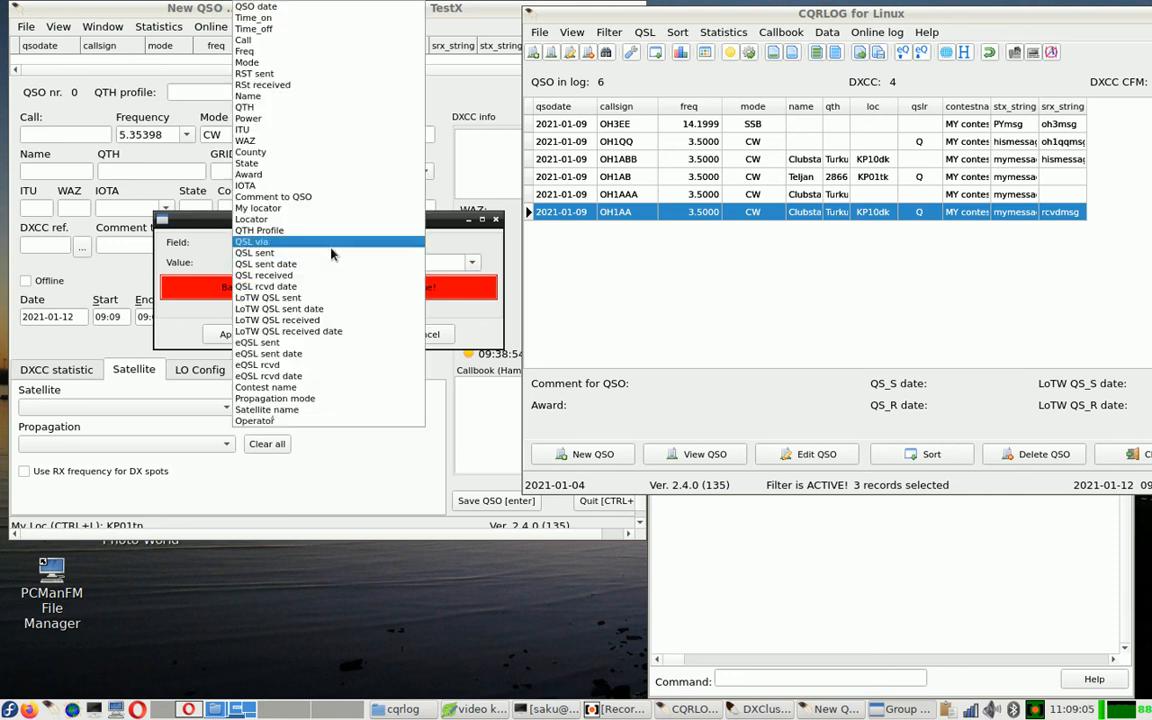
left_click(329, 275)
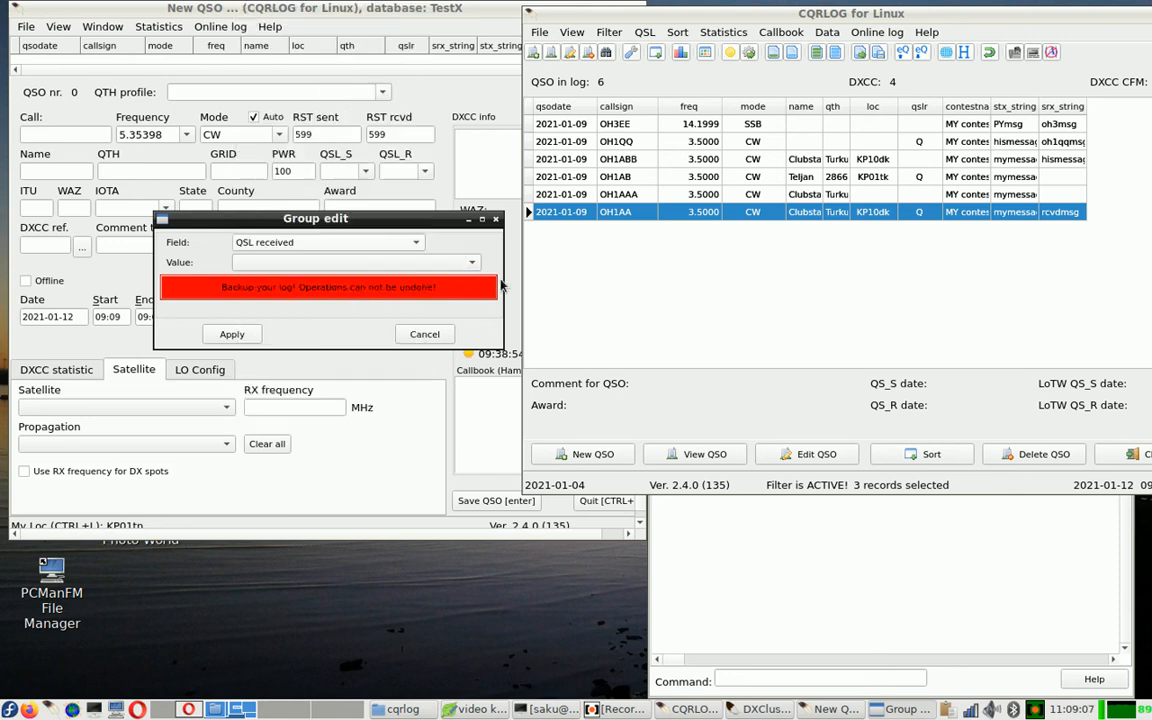
left_click(471, 265)
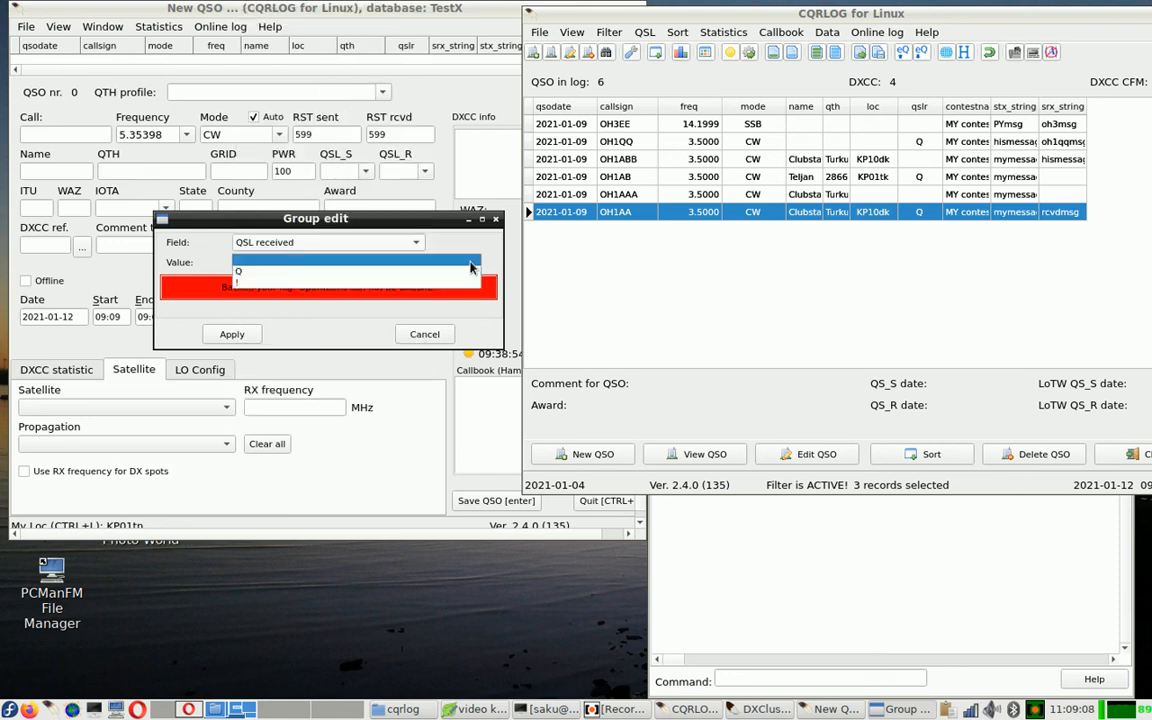
left_click(430, 289)
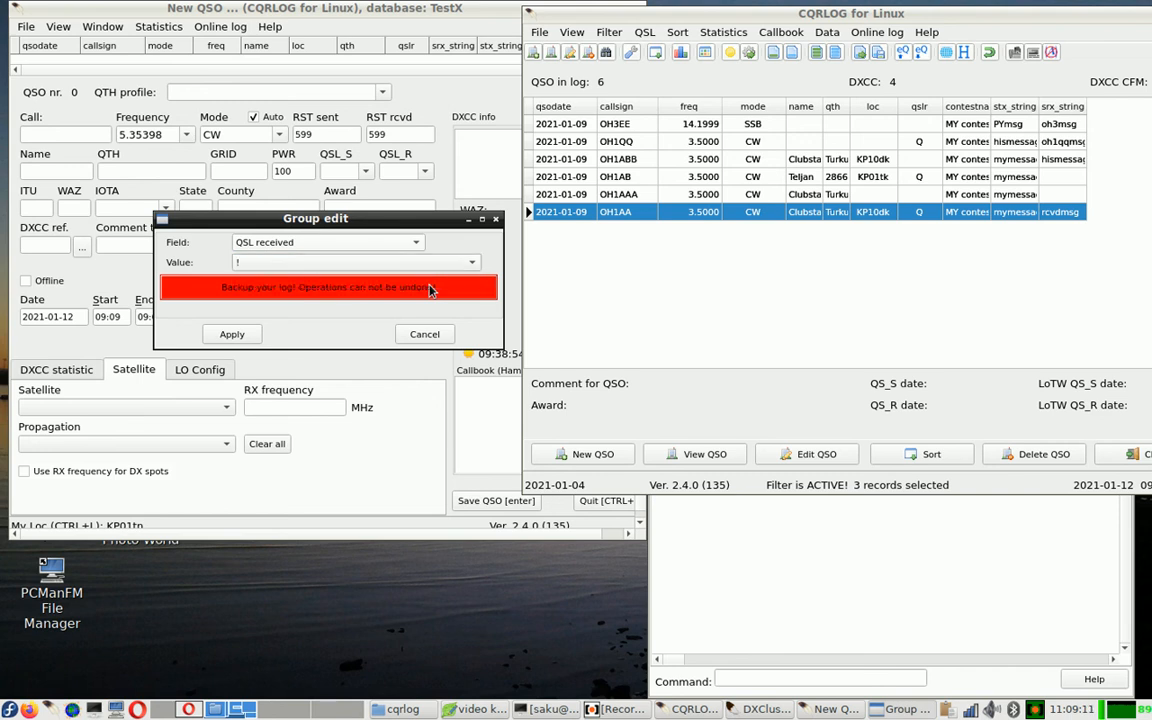
left_click(240, 337)
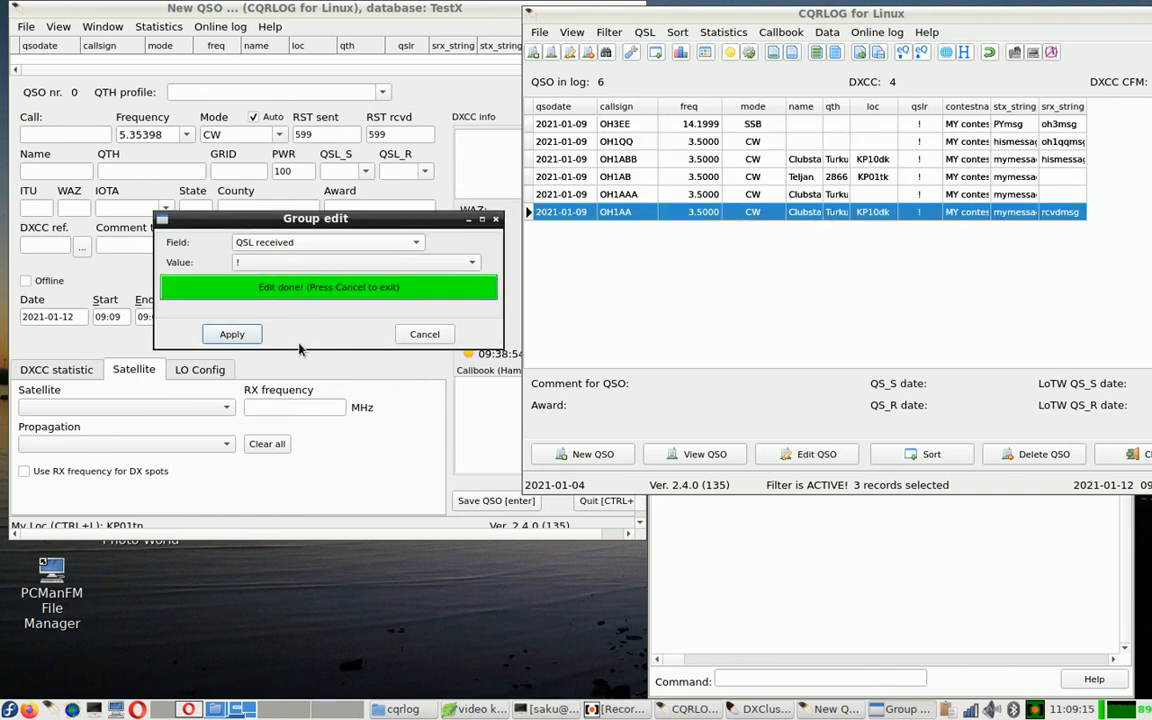
left_click(440, 337)
Cancel the OH callsign filter to list the whole log again.
left_click(608, 32)
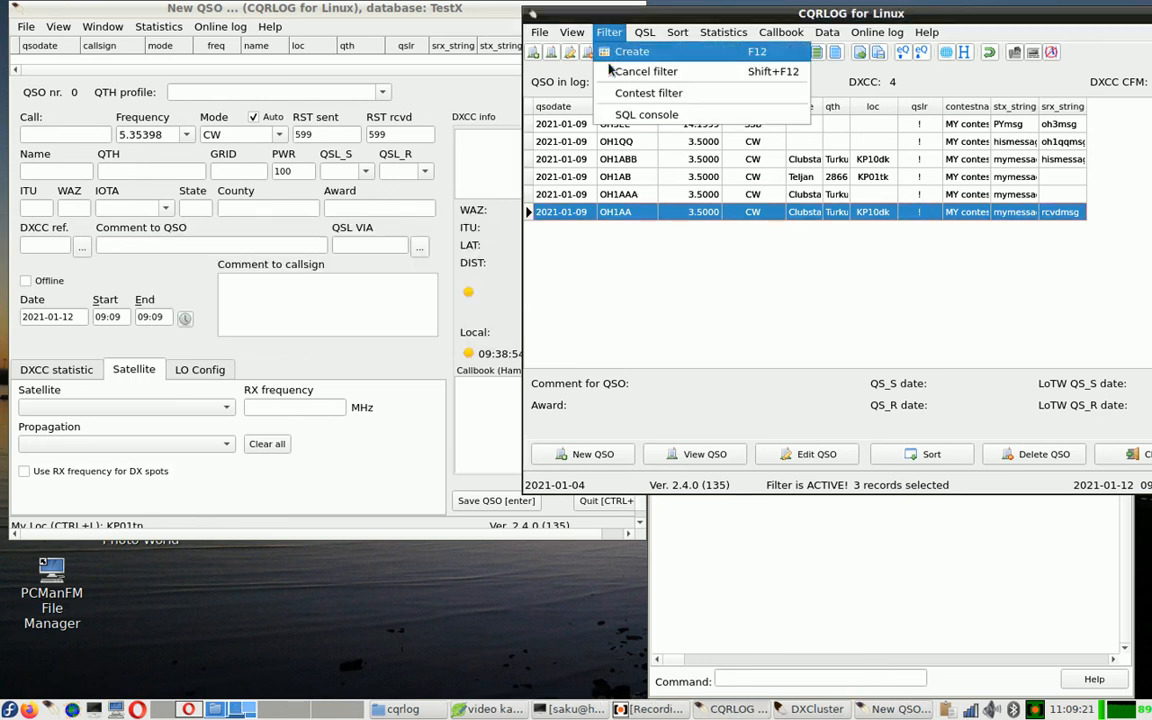
left_click(625, 72)
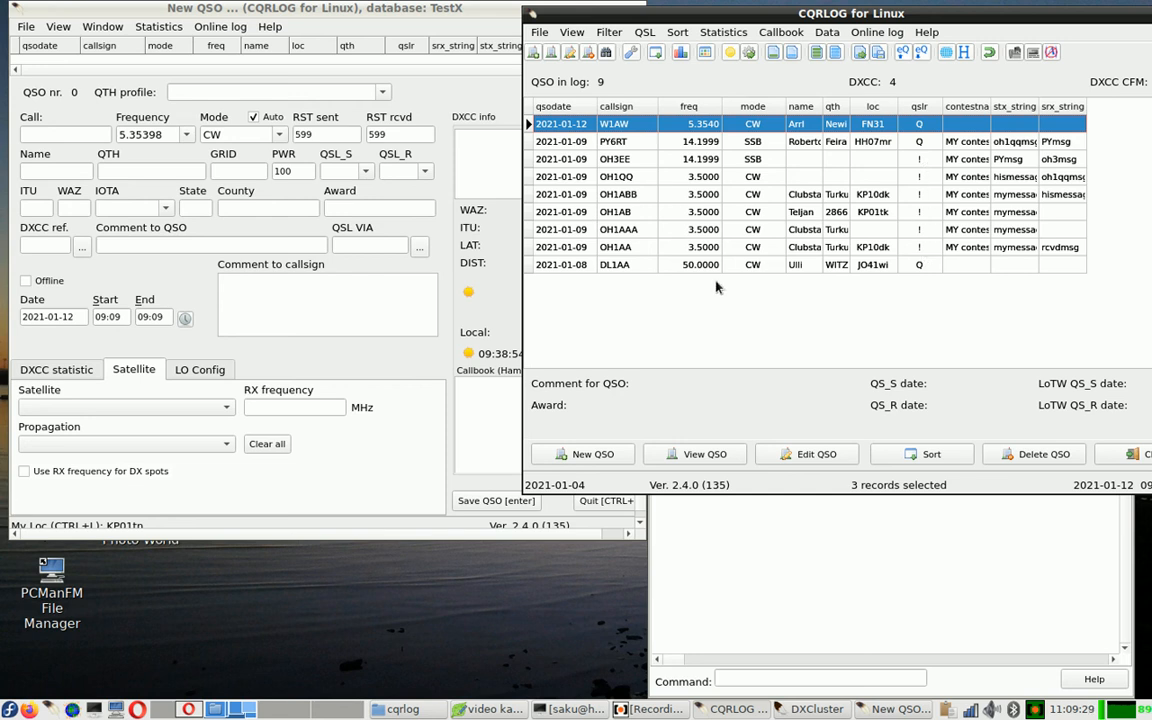
left_click(538, 33)
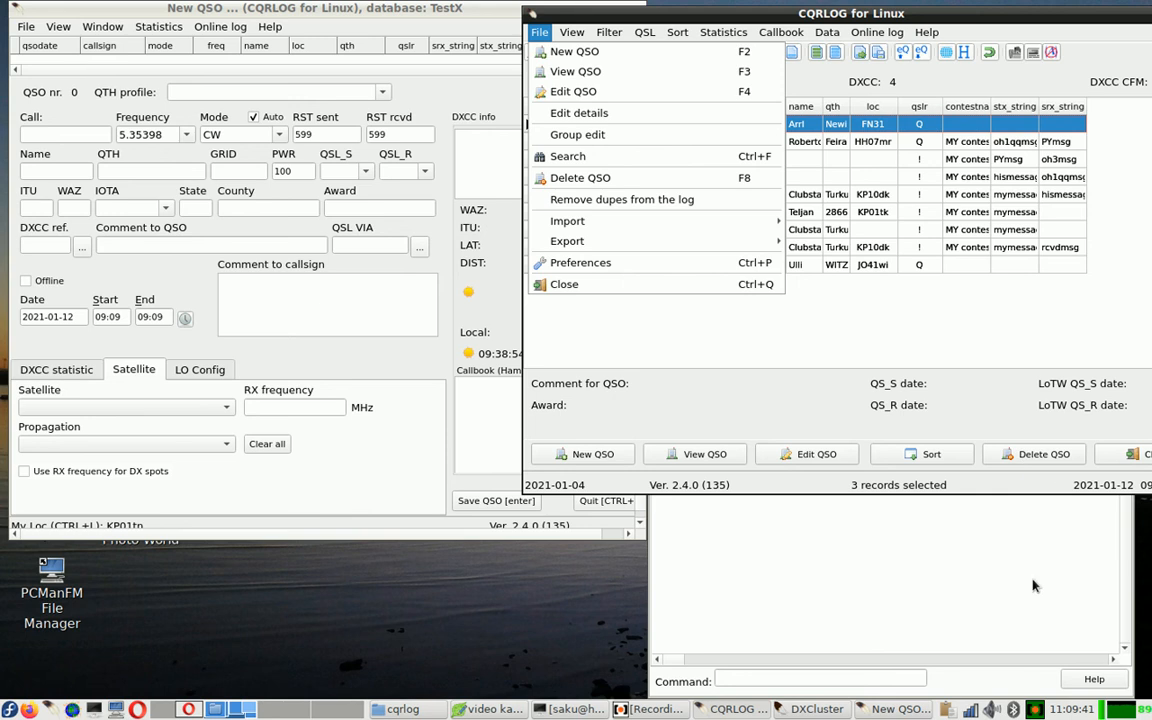
left_click(1035, 711)
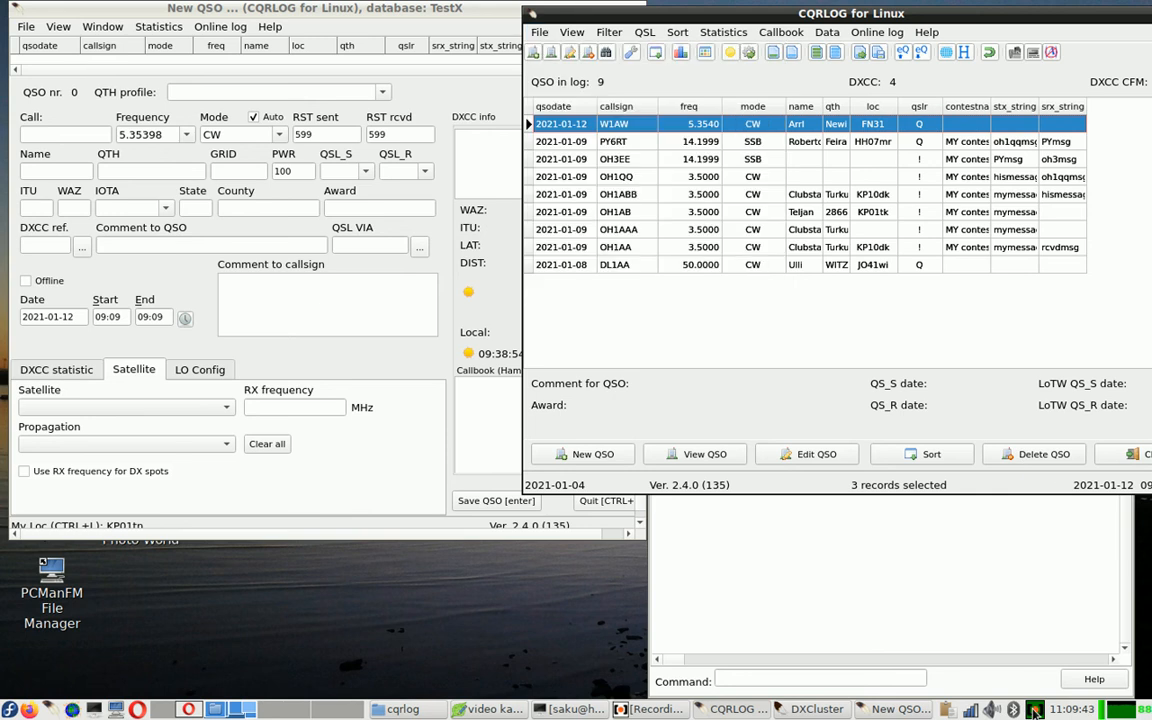